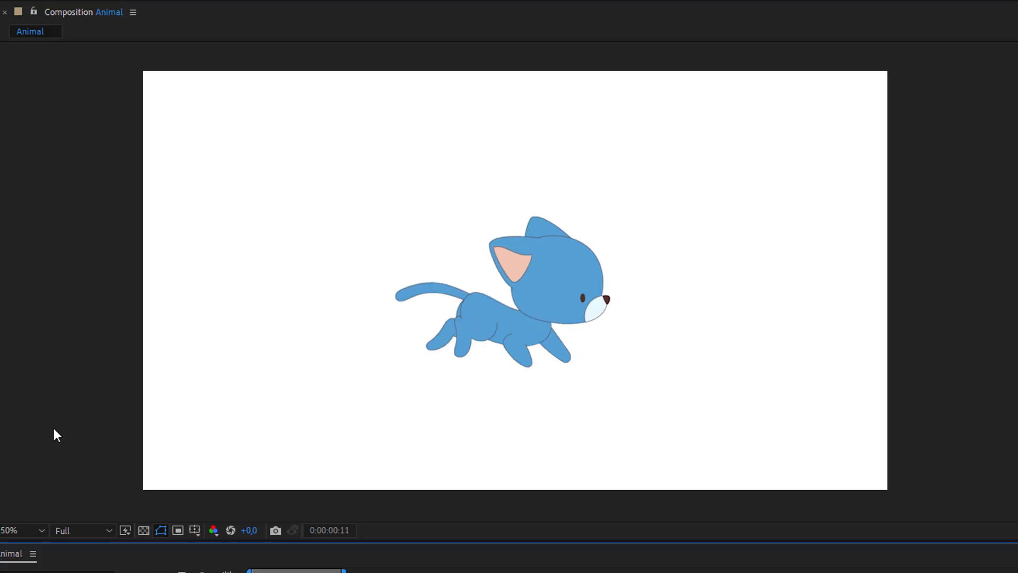
# Switch the viewer from the Animal cat comp to the Walk Animation composition.
pyautogui.click(1, 555)
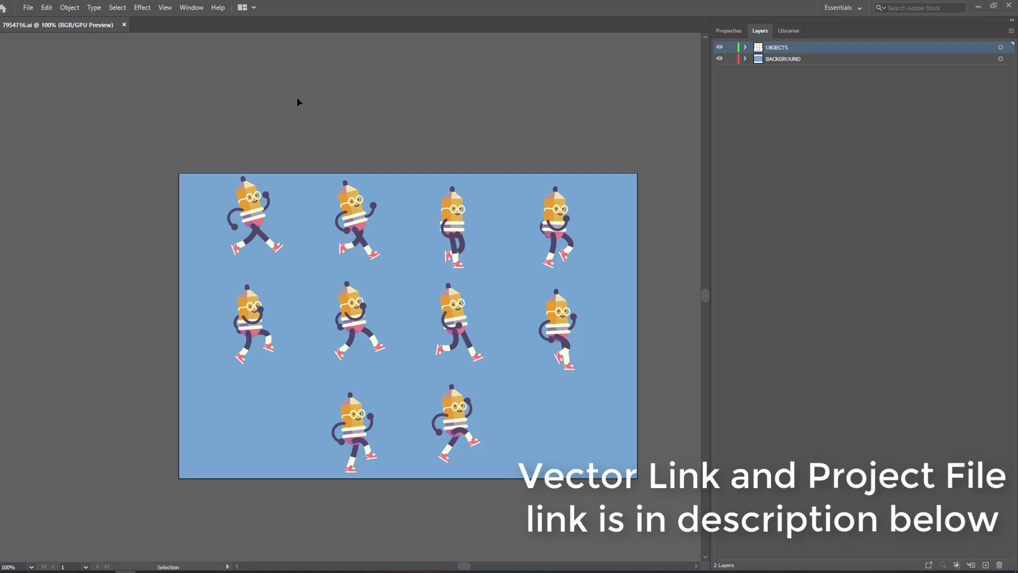
# Copy all ten pencil frames and create a new blank 1920 × 1080 px document.
pyautogui.scroll(-1, 313, 122)
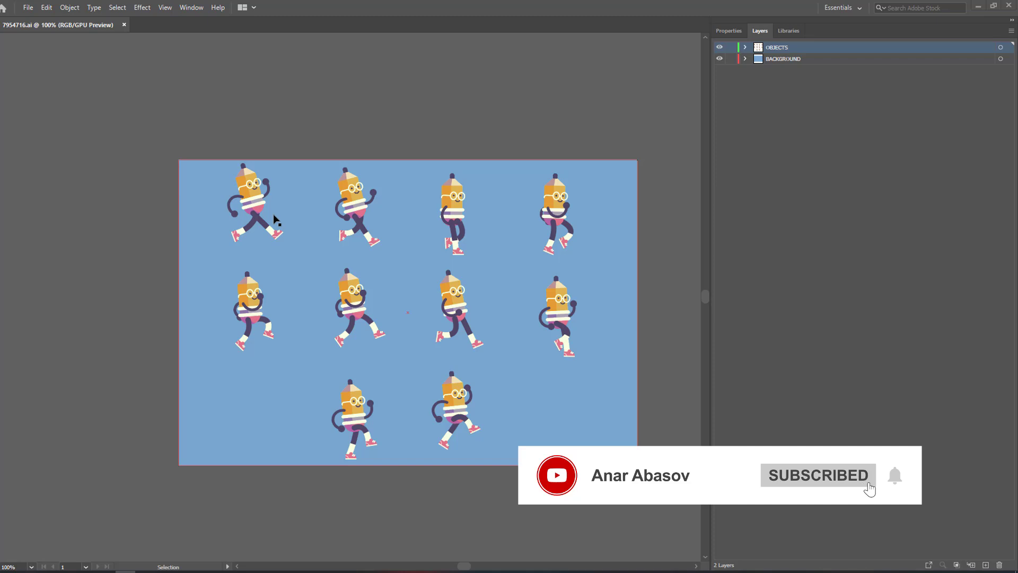
pyautogui.hotkey('ctrl', 'a')
pyautogui.hotkey('ctrl', 'c')
pyautogui.press('v')
pyautogui.press('a')
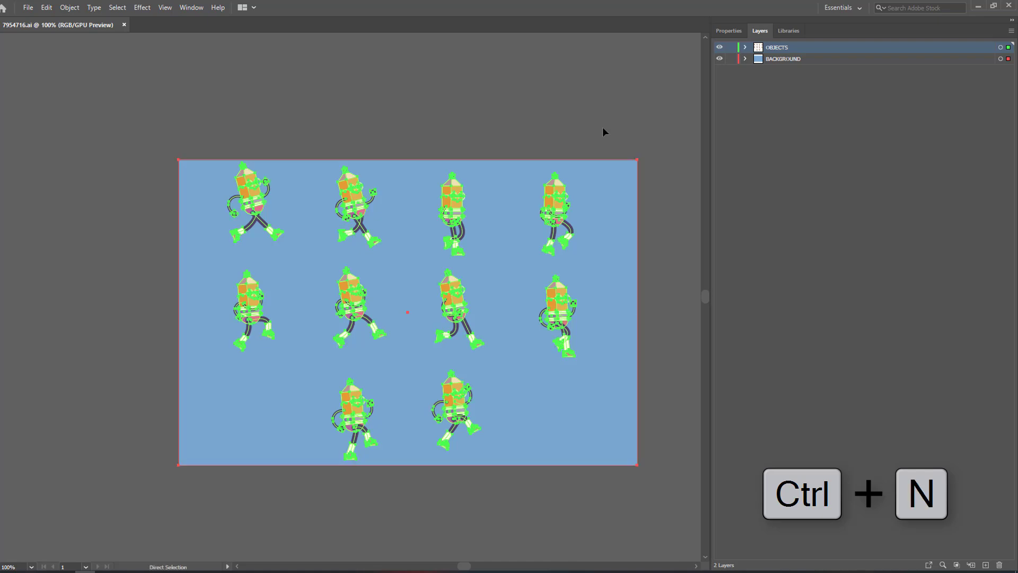
pyautogui.hotkey('ctrl', 'n')
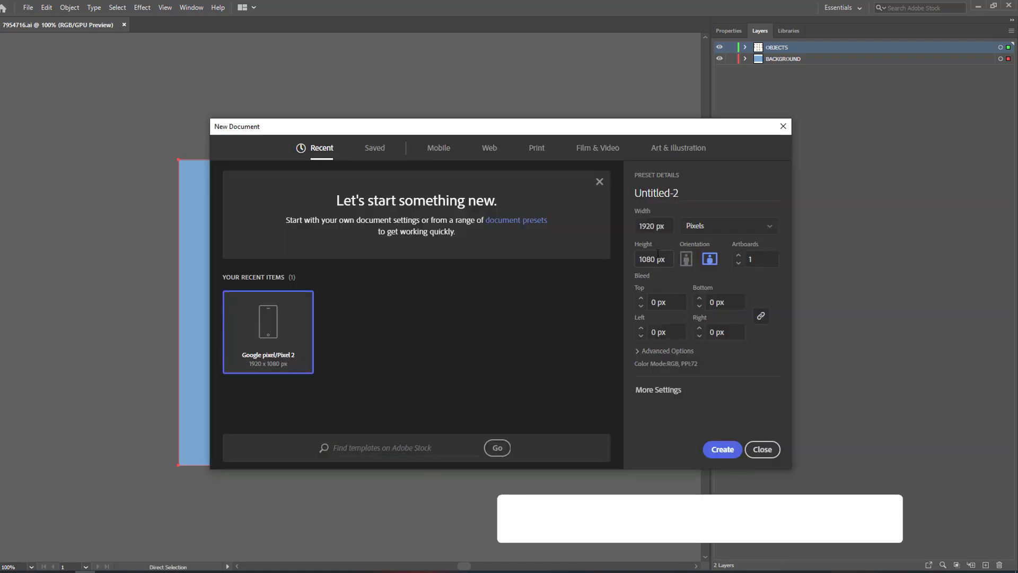
pyautogui.click(721, 451)
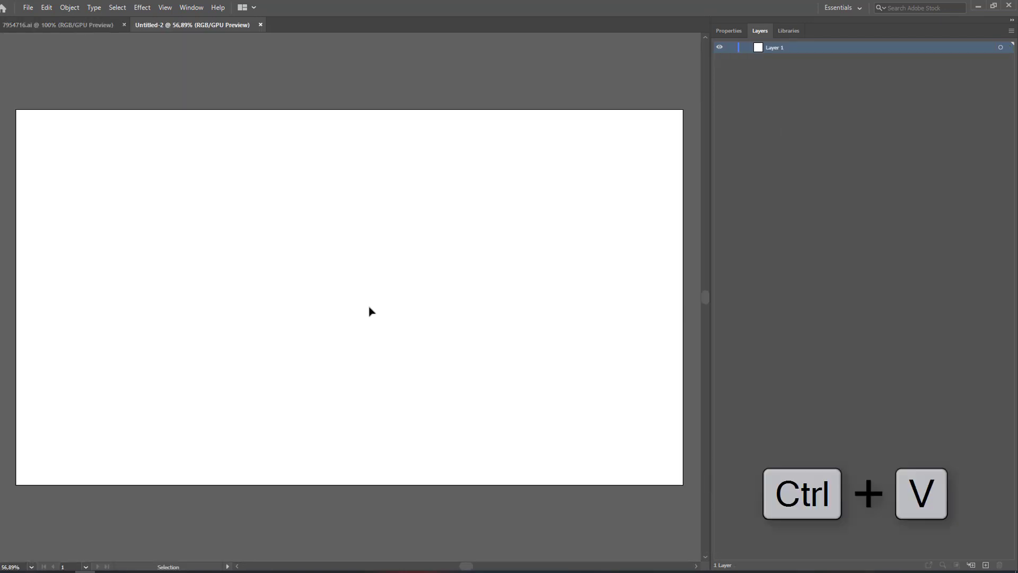
# Paste the pencil frames into Untitled-2 and scale them up to fill the artboard height.
pyautogui.hotkey('ctrl', 'v')
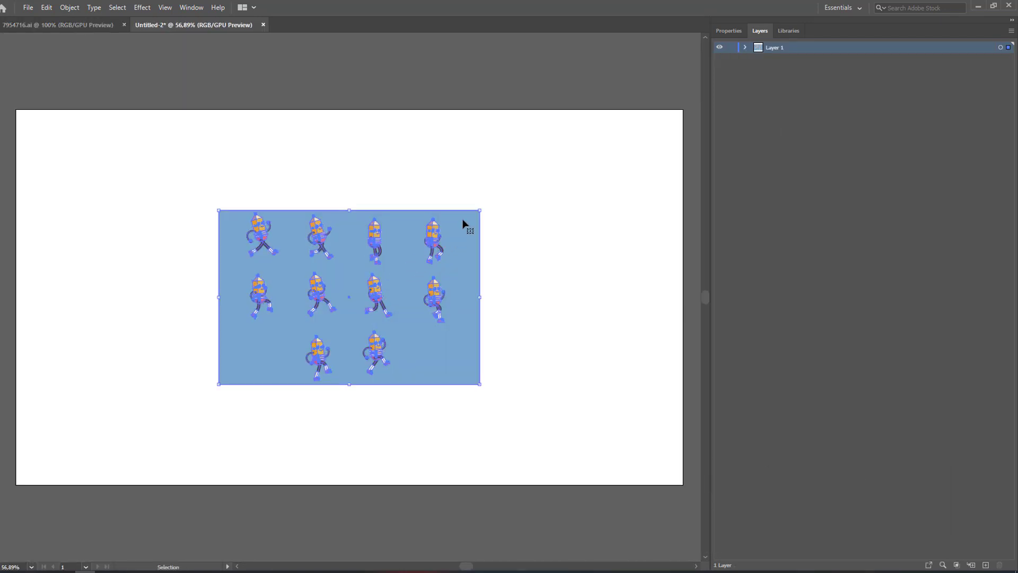
pyautogui.moveTo(479, 210); pyautogui.dragTo(644, 111)
pyautogui.moveTo(213, 389); pyautogui.dragTo(57, 508)
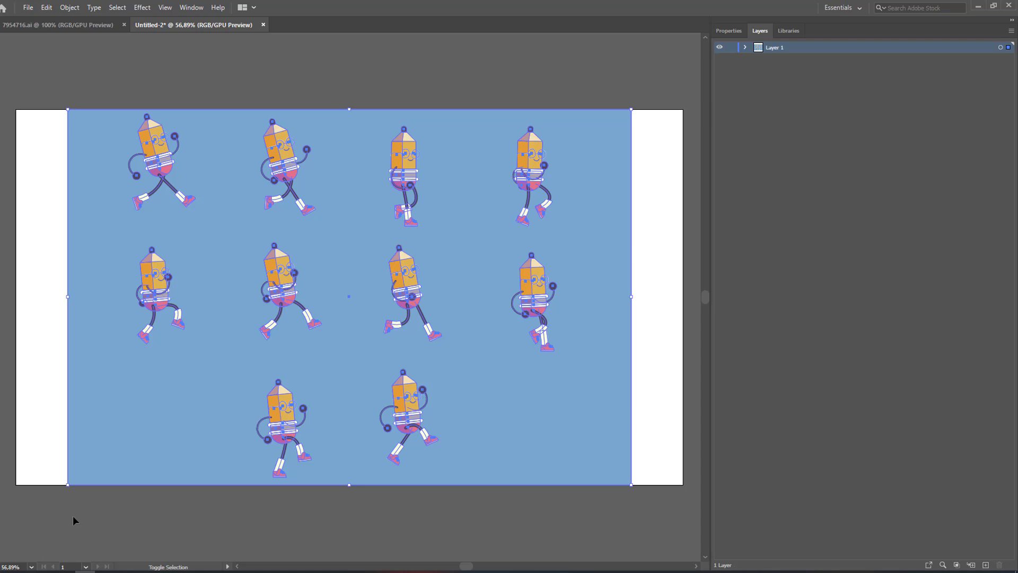
pyautogui.click(100, 528)
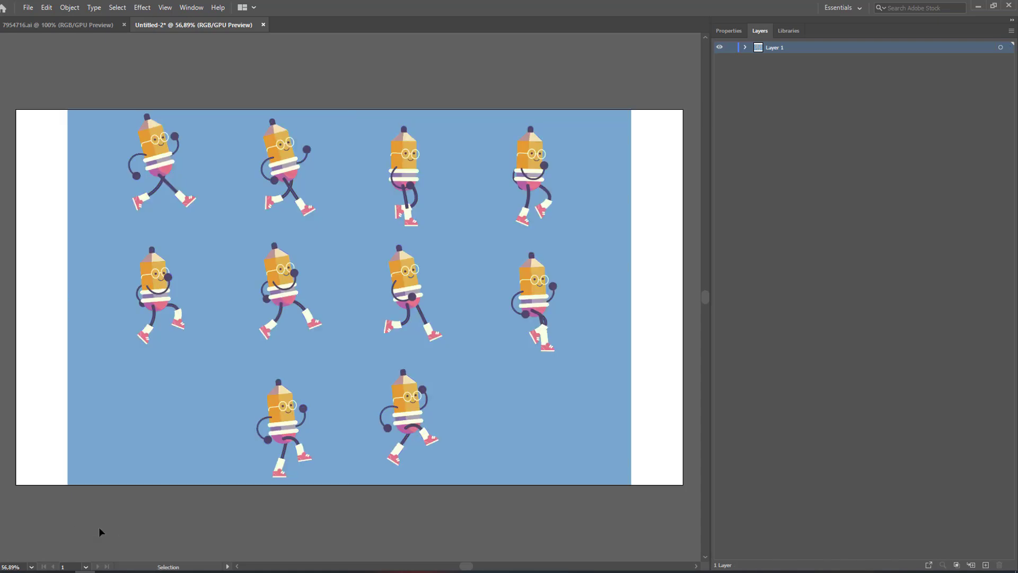
# Stretch the blue background rectangle's left and right edges to the artboard edges.
pyautogui.click(745, 47)
pyautogui.click(793, 174)
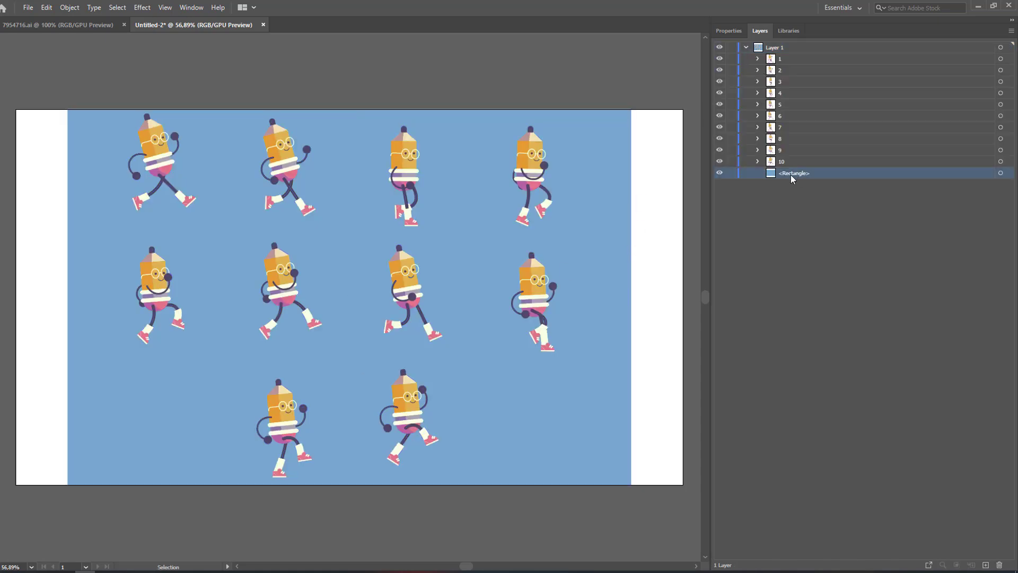
pyautogui.click(1000, 173)
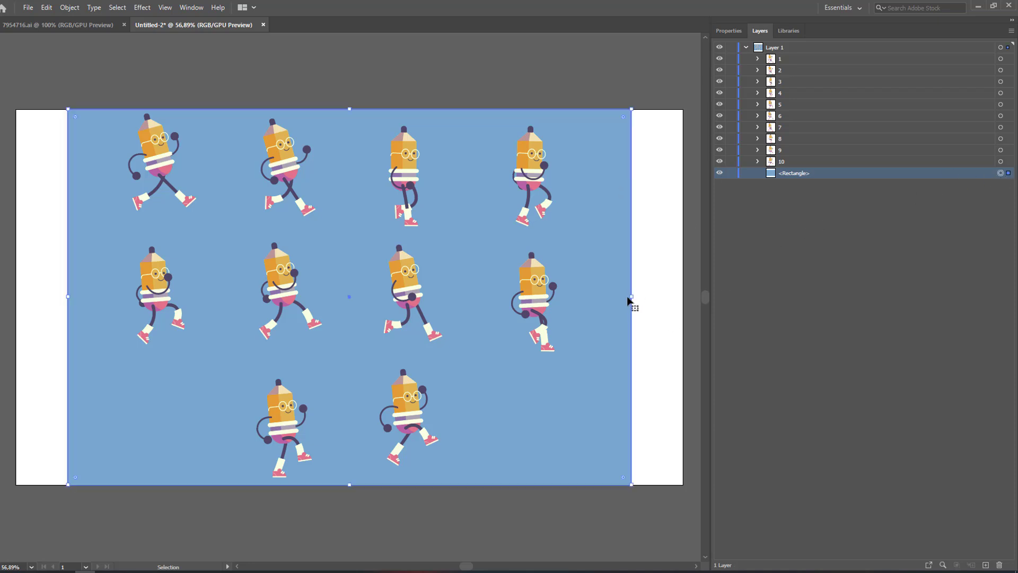
pyautogui.moveTo(631, 296); pyautogui.dragTo(682, 296)
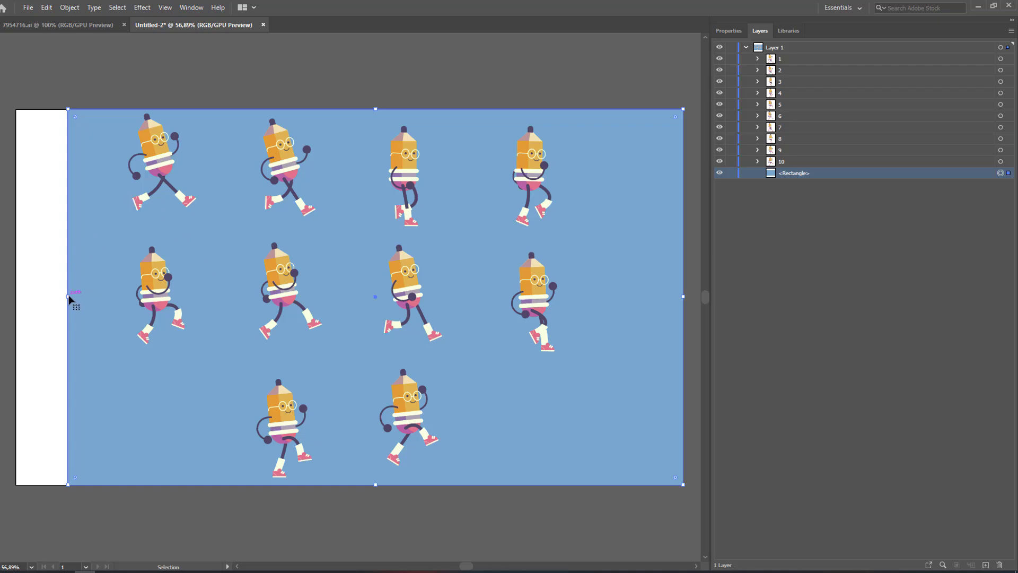
pyautogui.moveTo(69, 296); pyautogui.dragTo(17, 300)
pyautogui.click(358, 513)
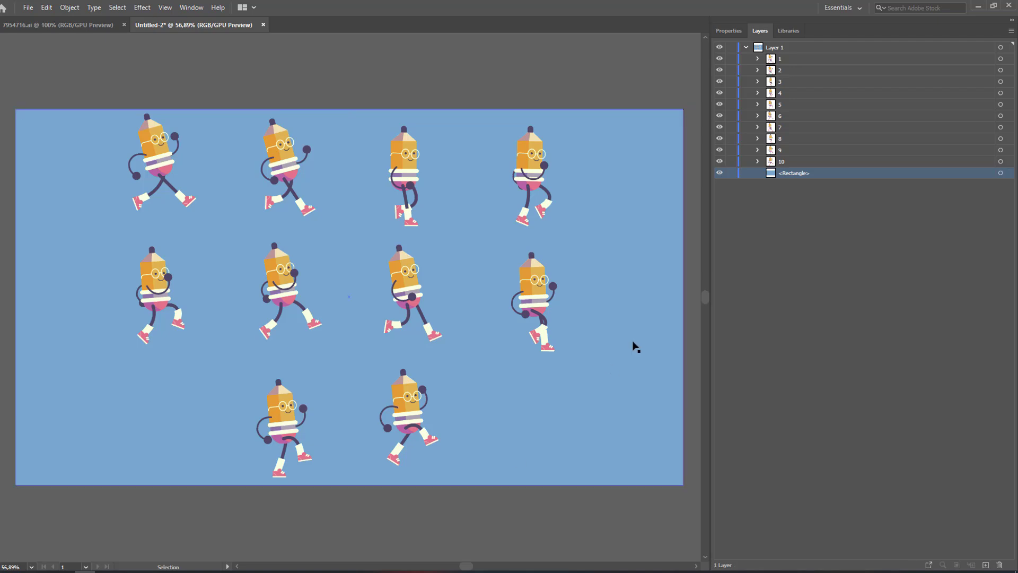
# Add new empty layers above Layer 1 in the Layers panel.
pyautogui.click(838, 260)
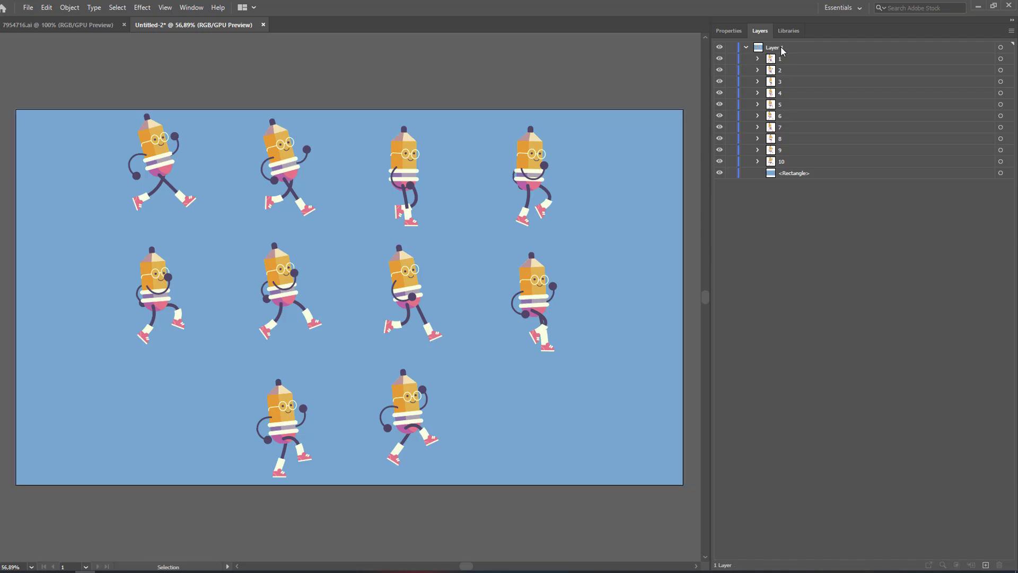
pyautogui.click(745, 48)
pyautogui.click(781, 49)
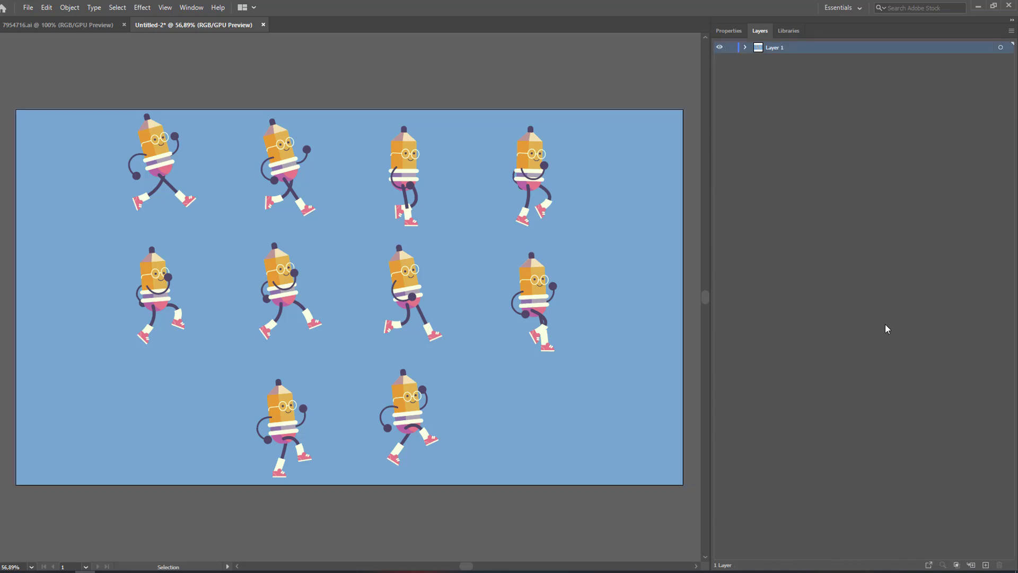
pyautogui.click(957, 496)
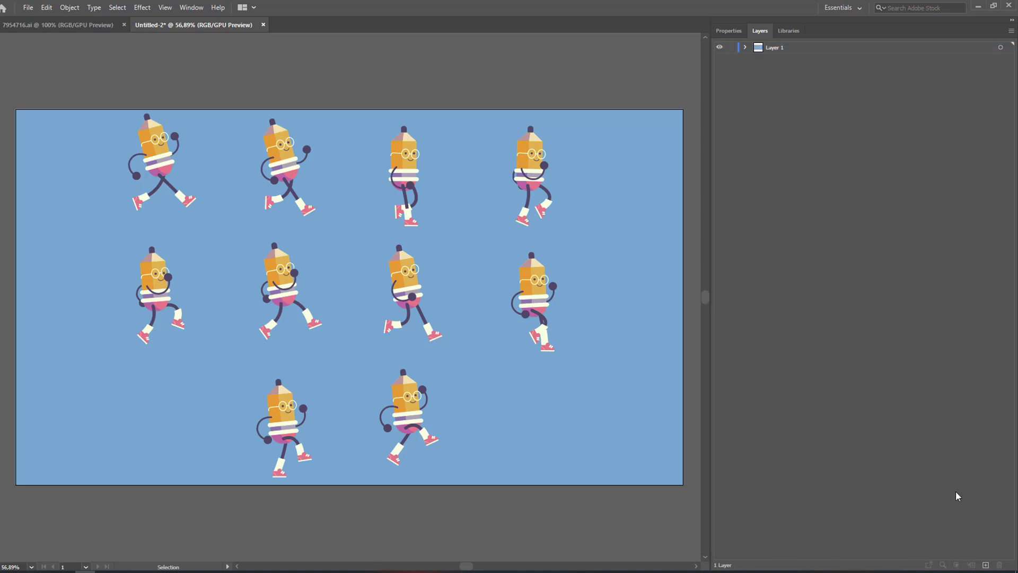
pyautogui.click(986, 565)
pyautogui.click(985, 565)
pyautogui.click(986, 565)
pyautogui.click(986, 565)
pyautogui.click(985, 565)
pyautogui.click(985, 565)
pyautogui.click(985, 565)
pyautogui.click(985, 565)
pyautogui.click(985, 565)
pyautogui.click(985, 565)
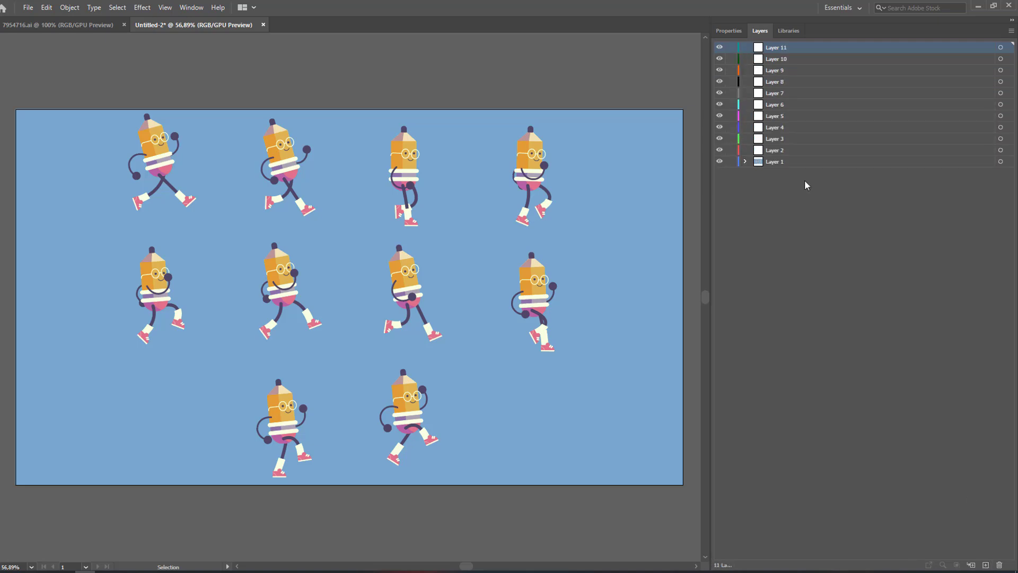
# Rename the new layers 1 through 10.
pyautogui.click(745, 161)
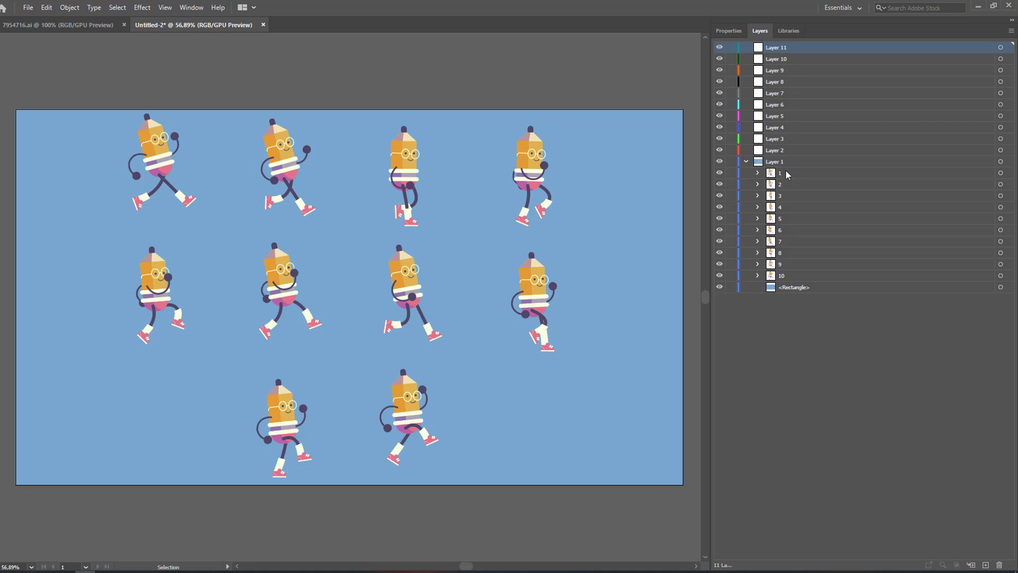
pyautogui.click(778, 151)
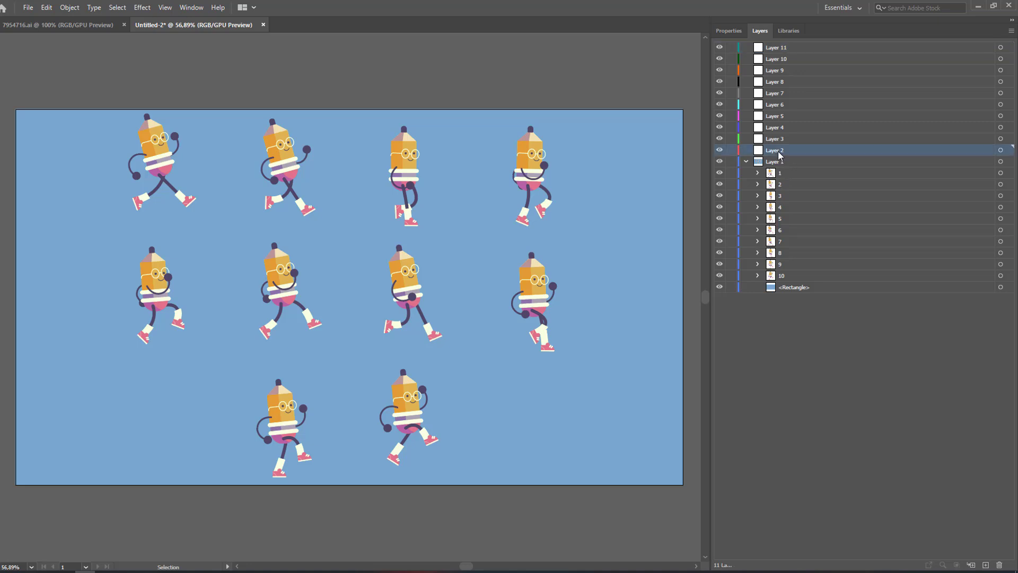
pyautogui.doubleClick(775, 151)
pyautogui.write('1')
pyautogui.press('Tab')
pyautogui.write('2')
pyautogui.press('Tab')
pyautogui.write('3\t4\t5\t6\t7\t8')
pyautogui.press('Tab')
pyautogui.write('9')
pyautogui.press('Tab')
pyautogui.write('10')
pyautogui.press('Return')
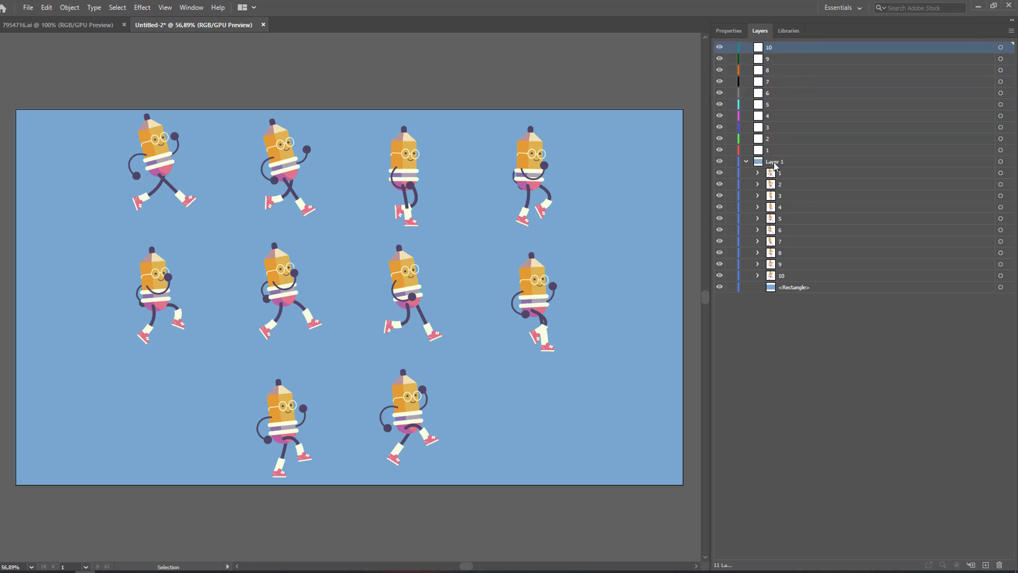
# Move each pencil frame sublayer into its matching numbered layer.
pyautogui.moveTo(781, 175); pyautogui.dragTo(777, 139)
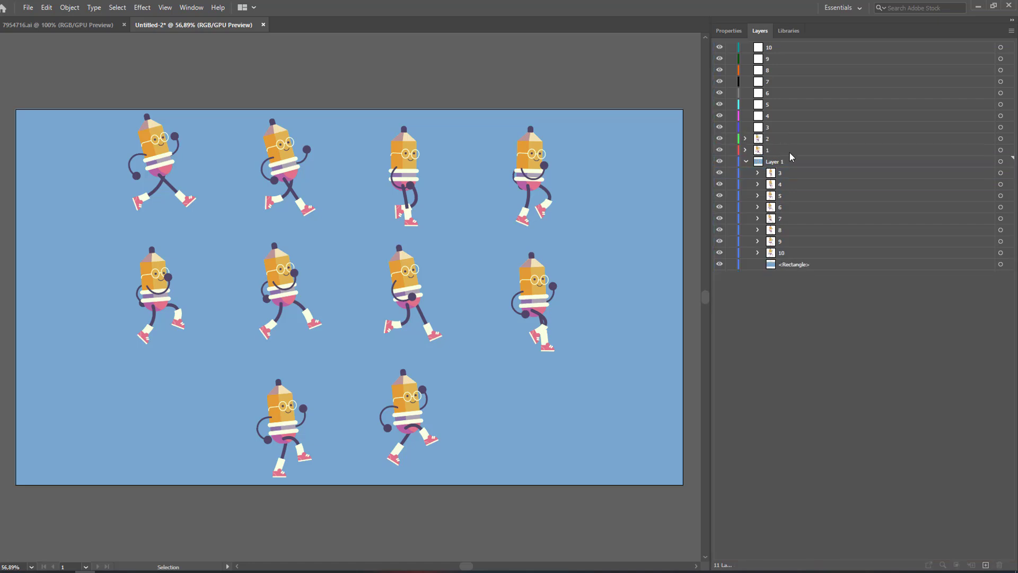
pyautogui.moveTo(795, 172); pyautogui.dragTo(780, 82)
pyautogui.moveTo(780, 173); pyautogui.dragTo(769, 59)
pyautogui.moveTo(779, 173); pyautogui.dragTo(768, 47)
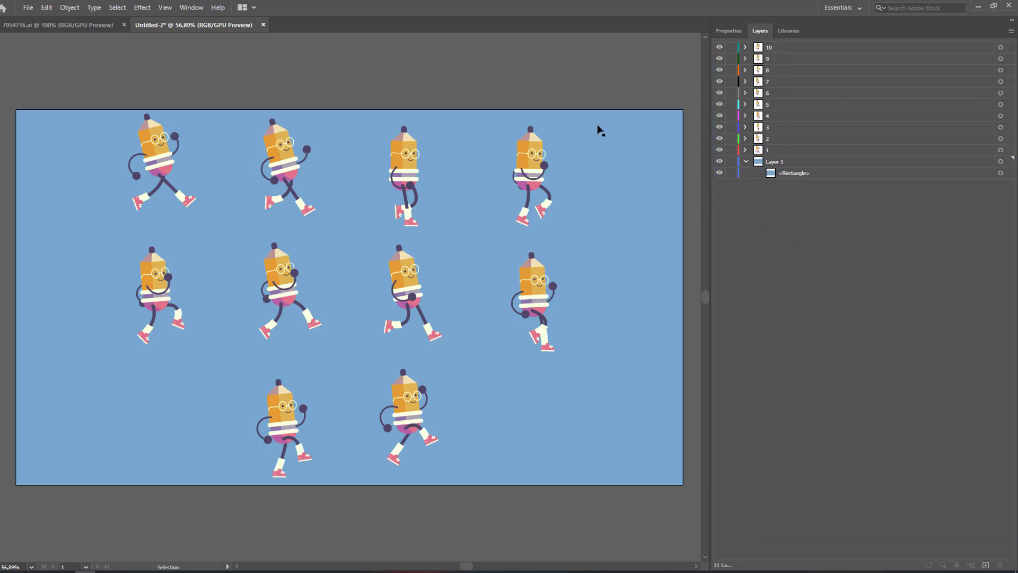
# Rename Layer 1, now holding only the blue rectangle, to BG.
pyautogui.click(745, 161)
pyautogui.doubleClick(775, 161)
pyautogui.write('BG')
pyautogui.press('Return')
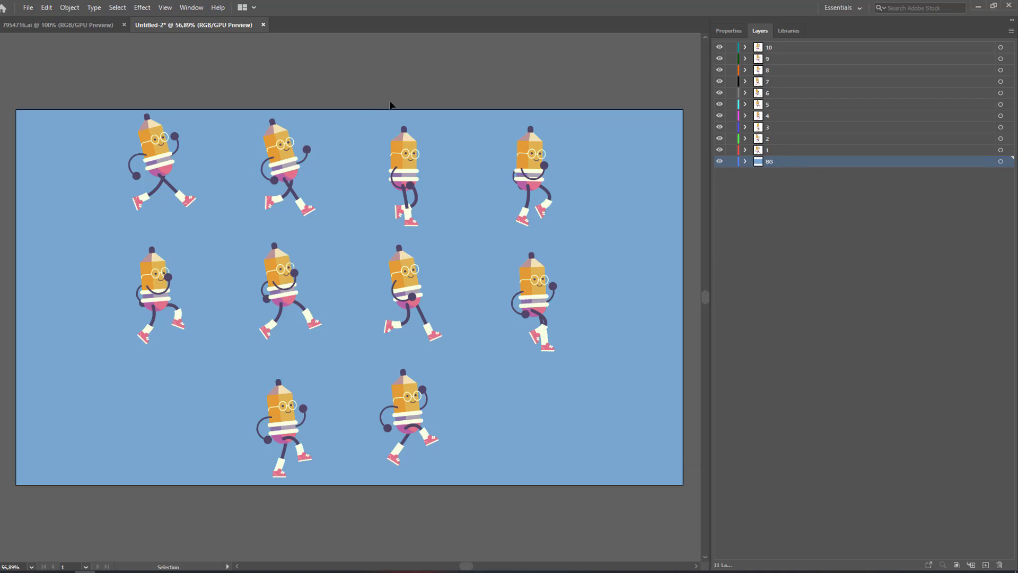
# Save the document to the Desktop as Character Frame.ai with default Illustrator 2020 options.
pyautogui.hotkey('ctrl', 'shift', 's')
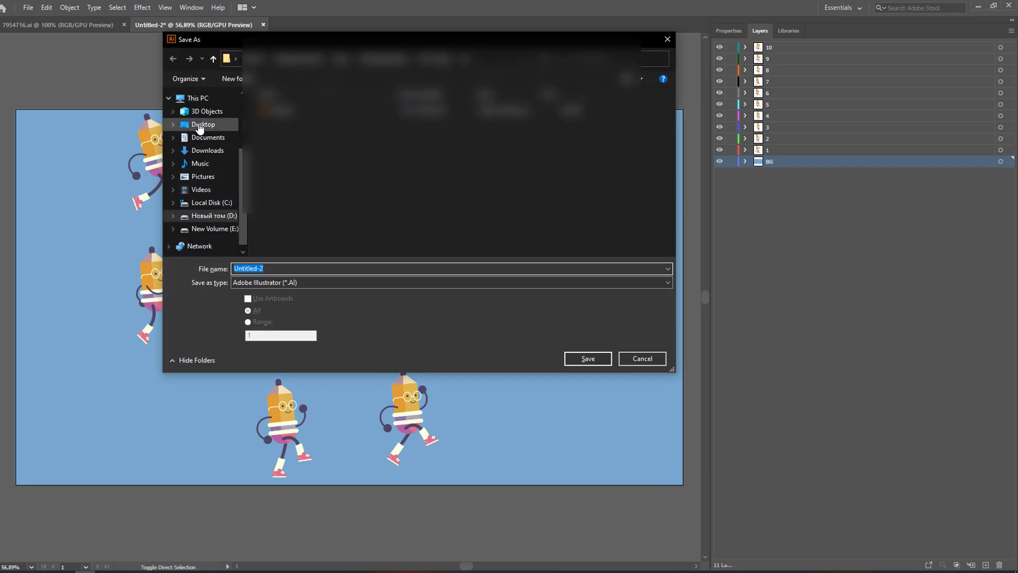
pyautogui.click(203, 124)
pyautogui.click(312, 271)
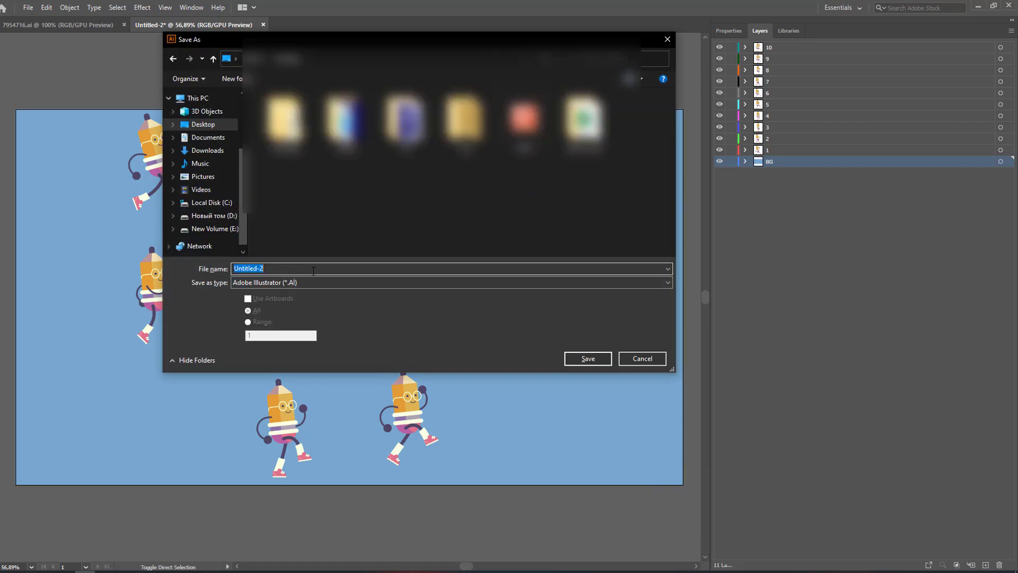
pyautogui.write('Character Frame')
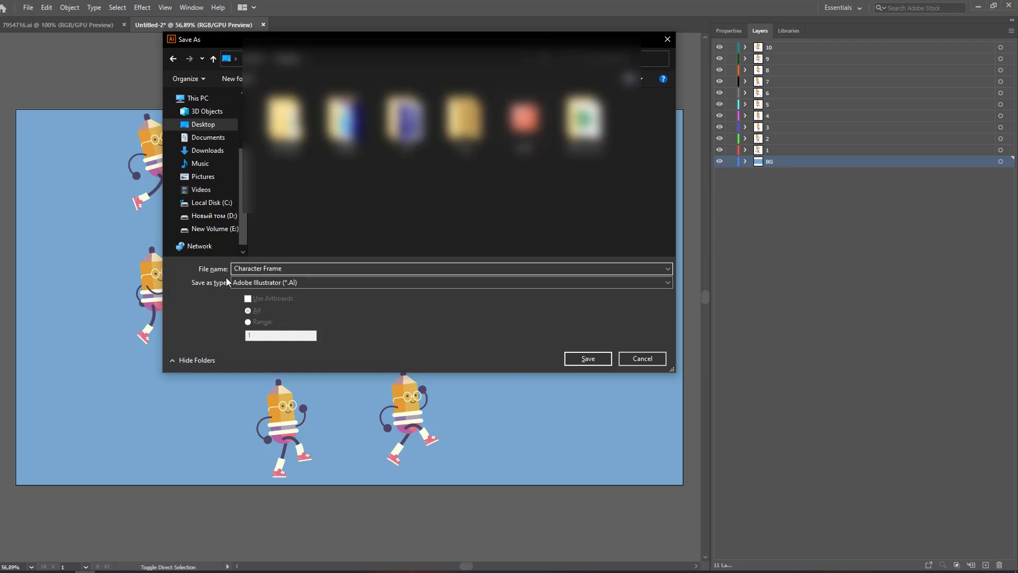
pyautogui.click(579, 360)
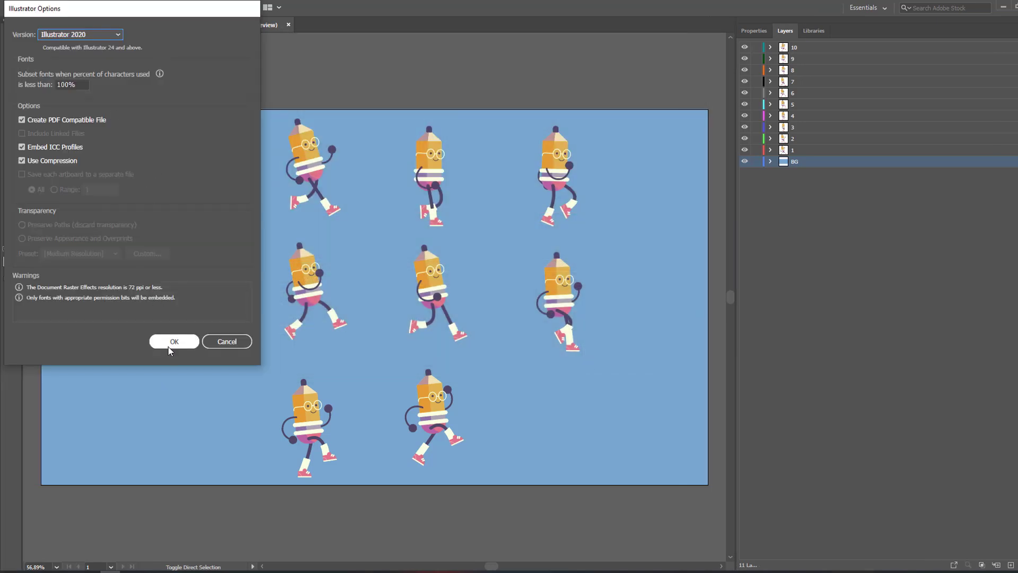
pyautogui.click(168, 346)
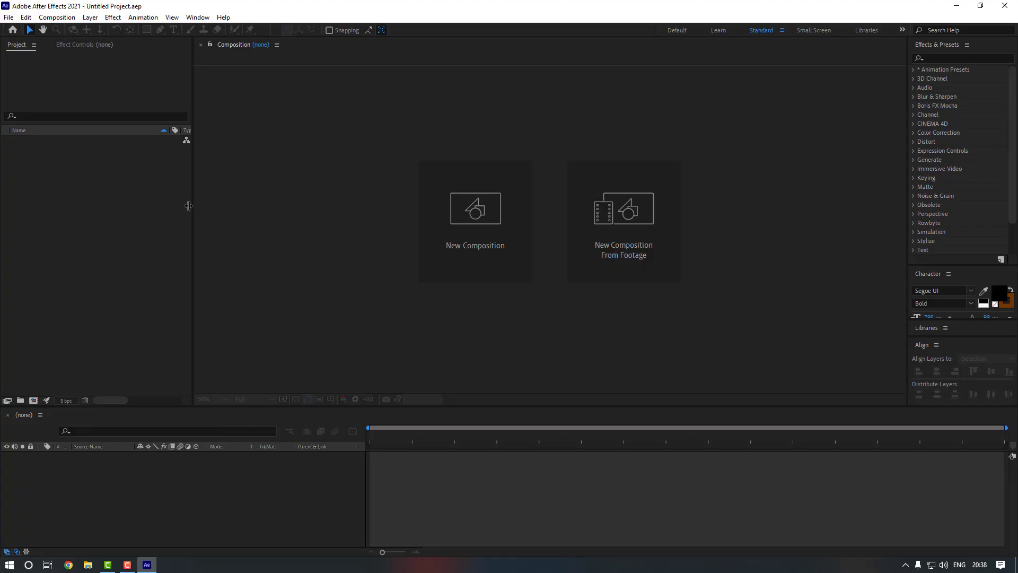
# Import Character Frame from the Desktop as Composition - Retain Layer Sizes.
pyautogui.click(137, 213)
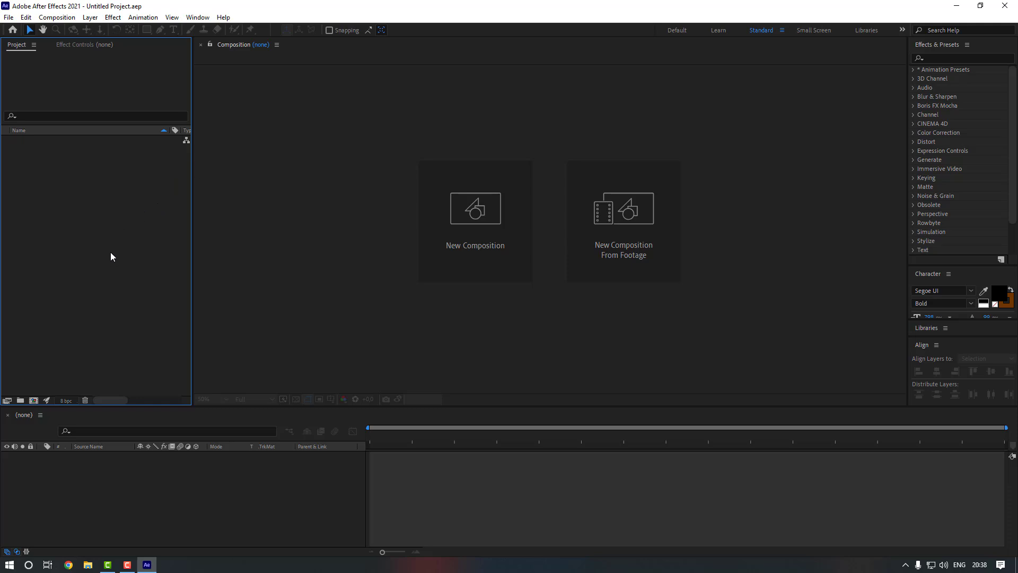
pyautogui.click(9, 17)
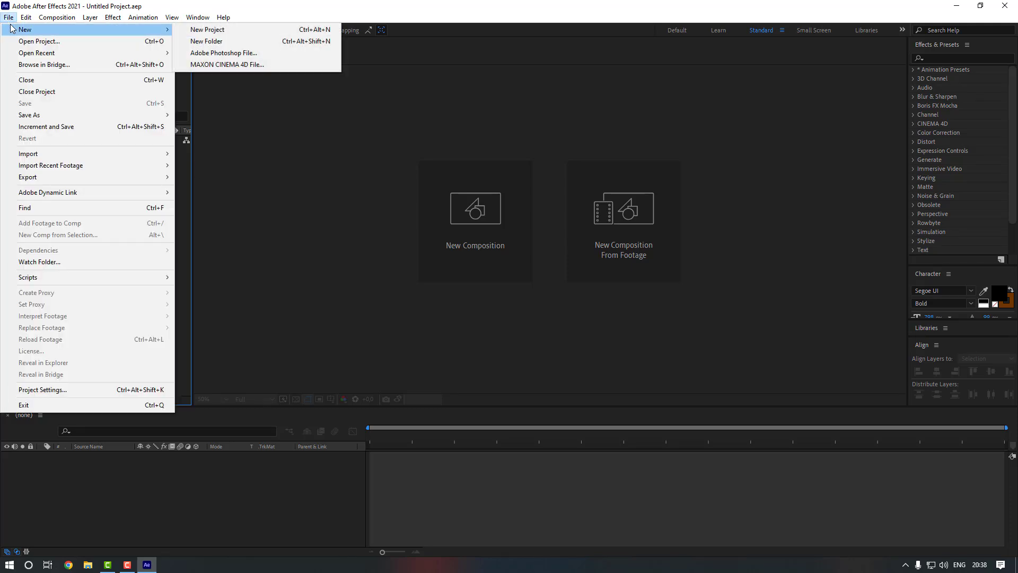
pyautogui.moveTo(97, 160)
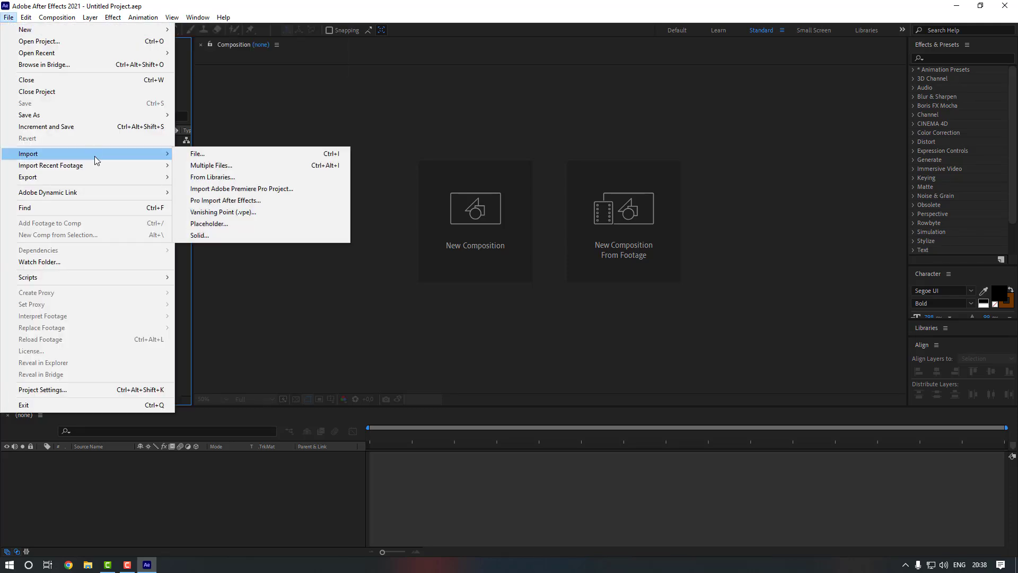
pyautogui.click(203, 157)
pyautogui.click(56, 145)
pyautogui.click(195, 187)
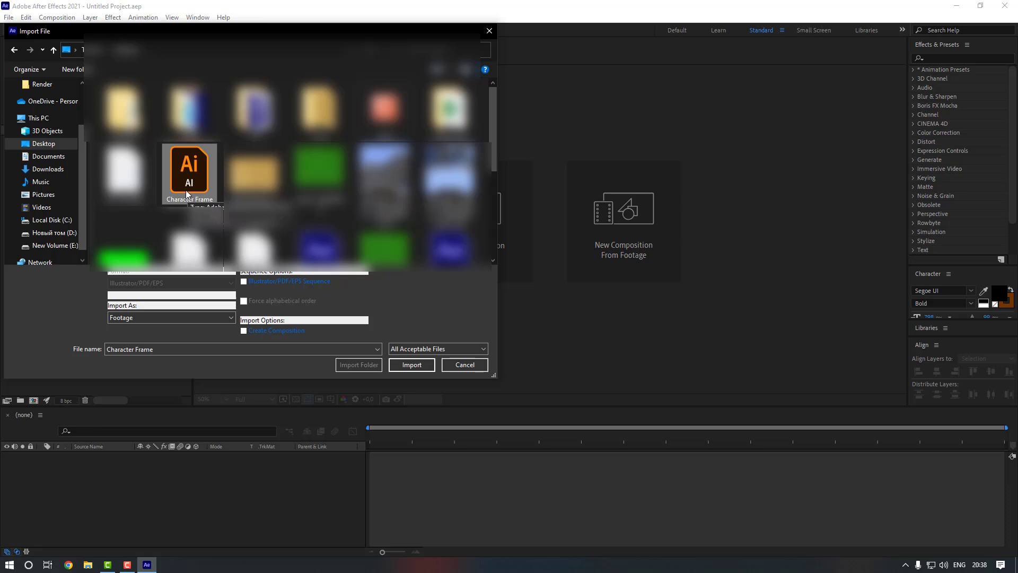
pyautogui.click(133, 318)
pyautogui.click(143, 336)
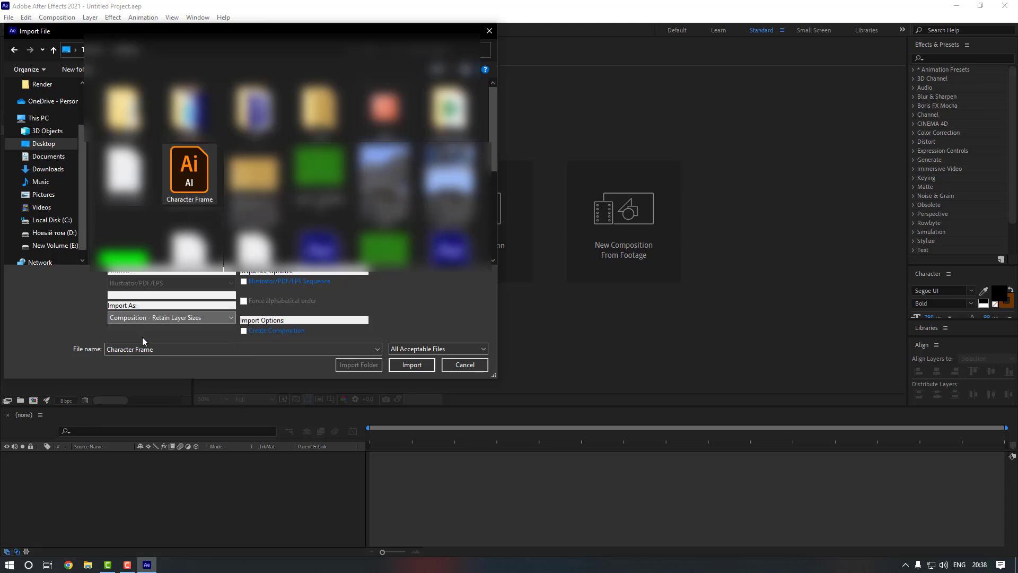
pyautogui.click(412, 365)
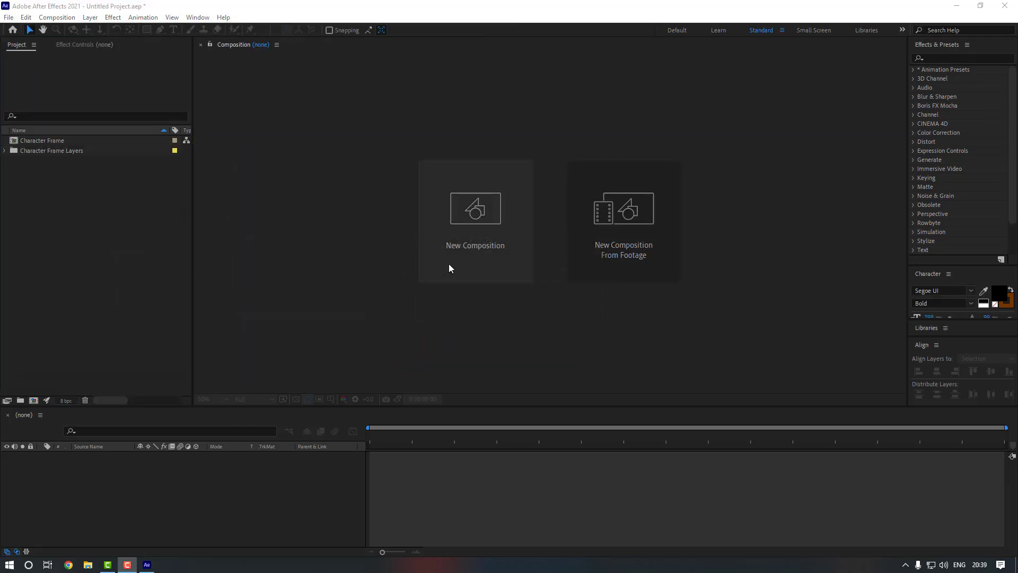
# Create a new composition named Walk Animation.
pyautogui.click(446, 244)
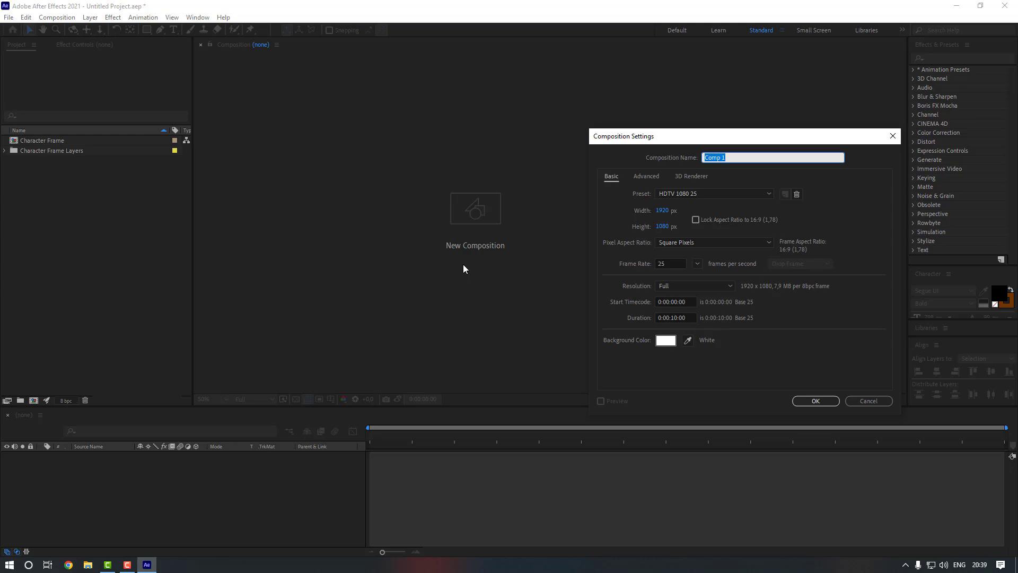
pyautogui.write('Walk')
pyautogui.click(812, 400)
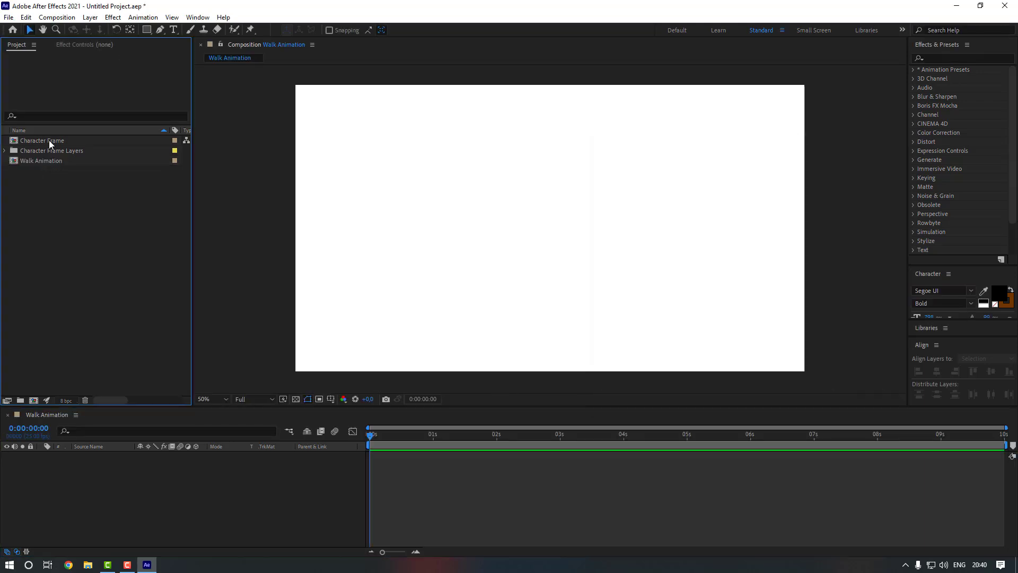
# Open Character Frame and centre all ten pose layers horizontally and vertically.
pyautogui.click(49, 142)
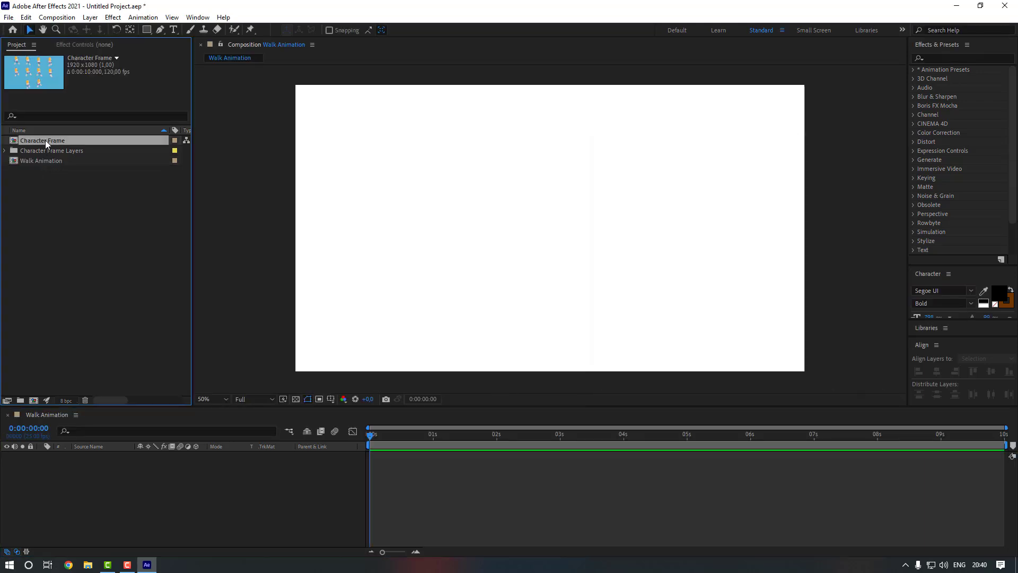
pyautogui.doubleClick(45, 140)
pyautogui.hotkey('ctrl', 'a')
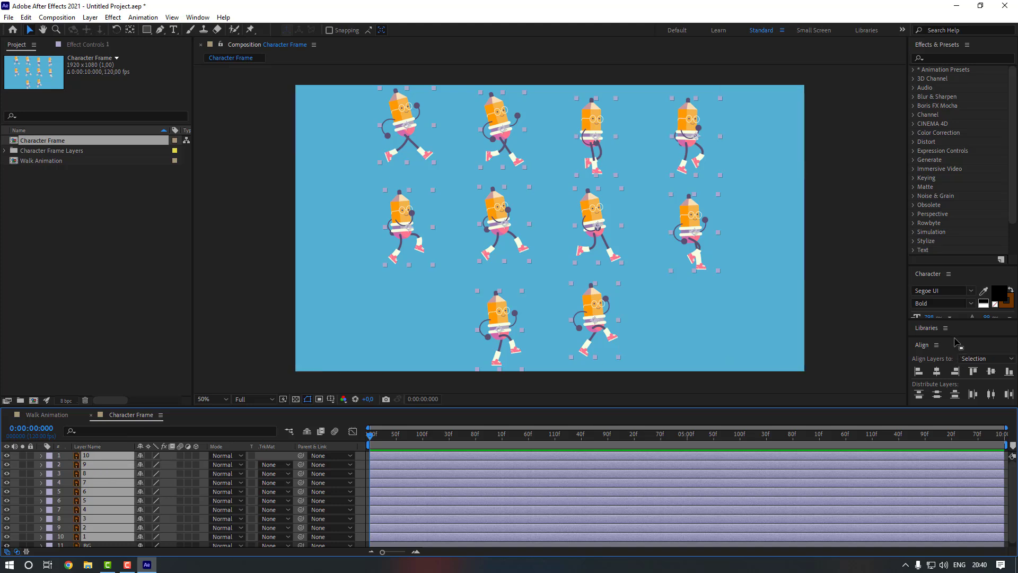
pyautogui.moveTo(960, 336); pyautogui.dragTo(962, 313)
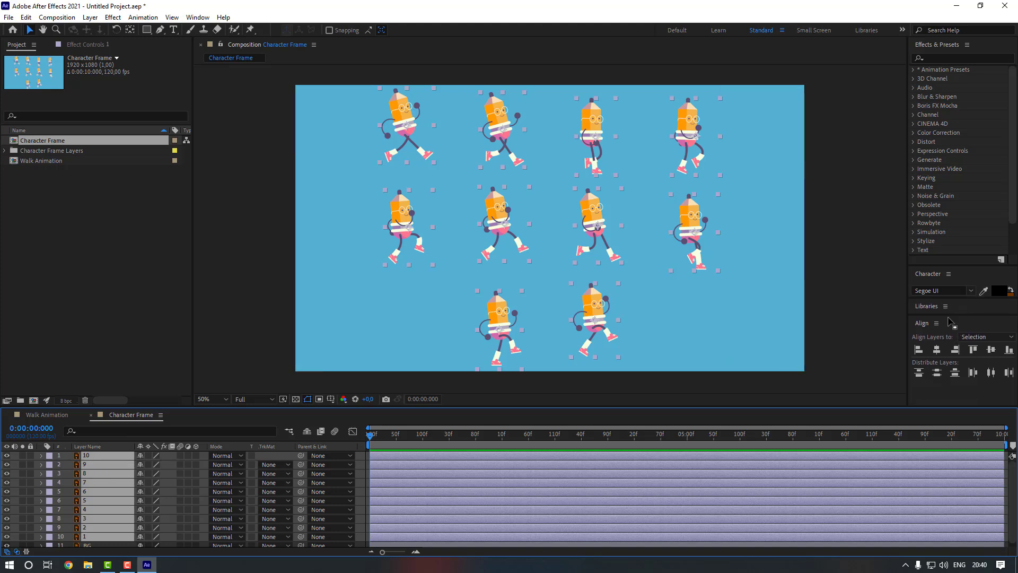
pyautogui.click(936, 350)
pyautogui.click(991, 350)
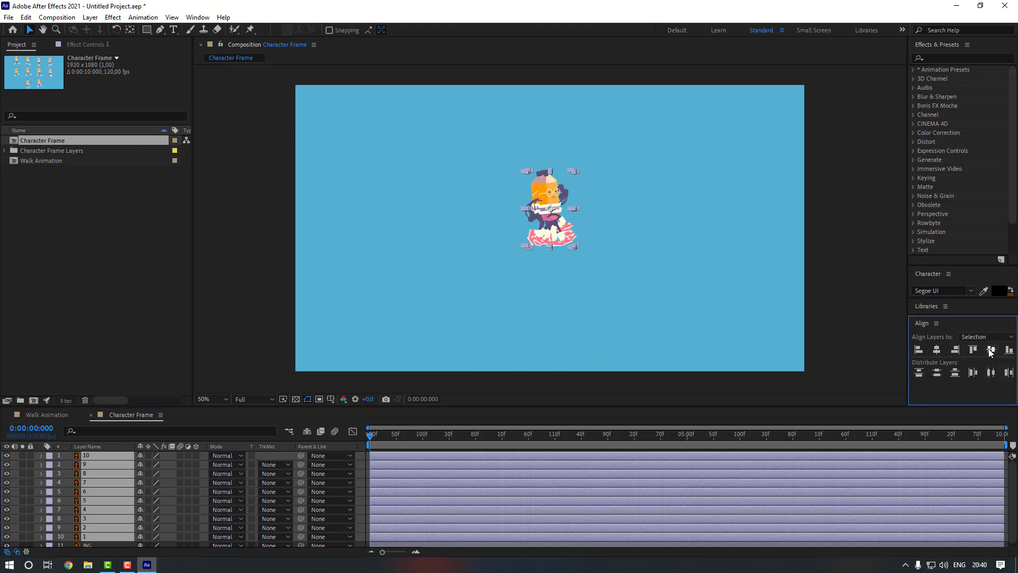
pyautogui.click(884, 327)
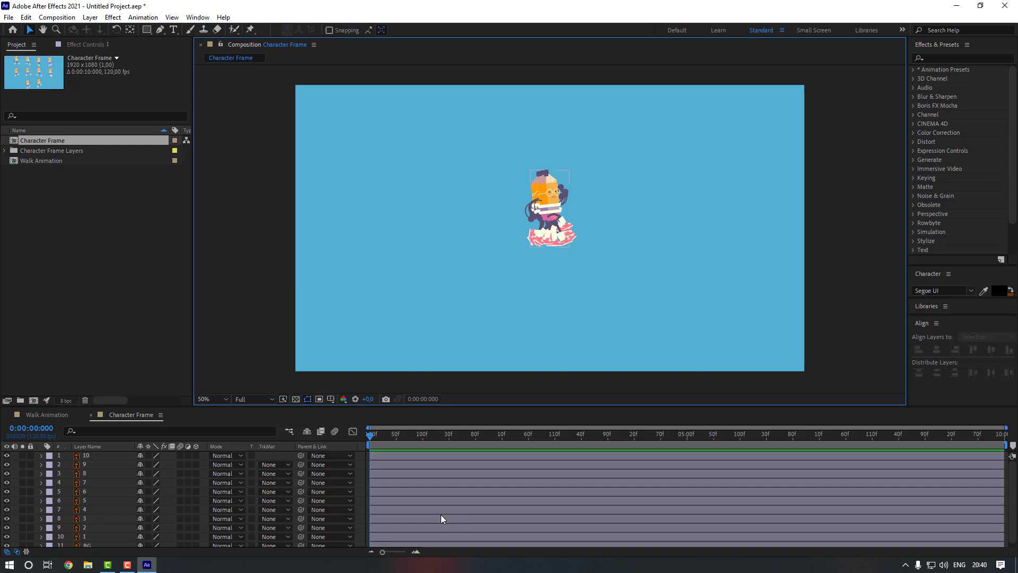
# Select layer 1 and move the current time to frame 2.
pyautogui.scroll(-1, 107, 529)
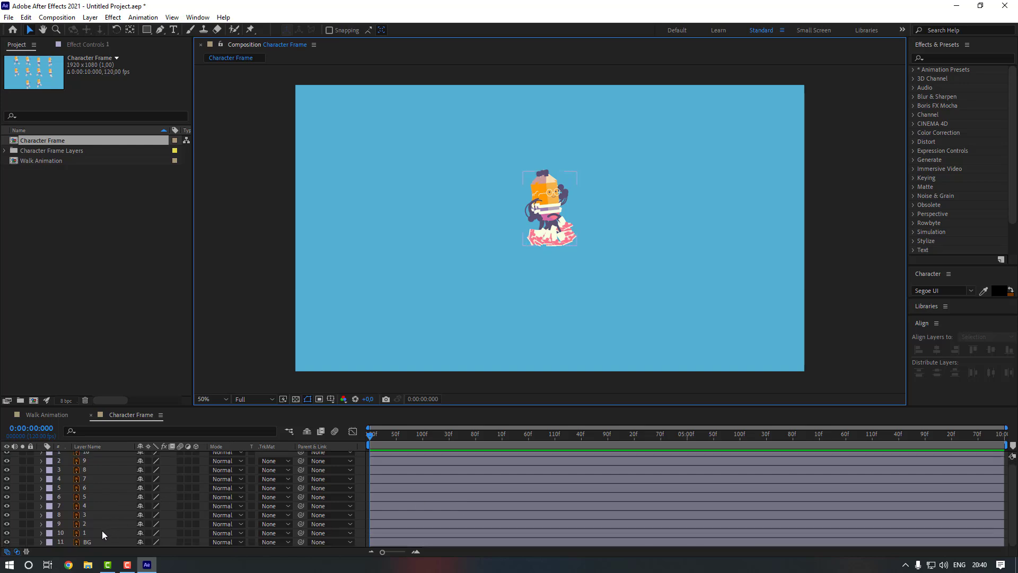
pyautogui.click(100, 530)
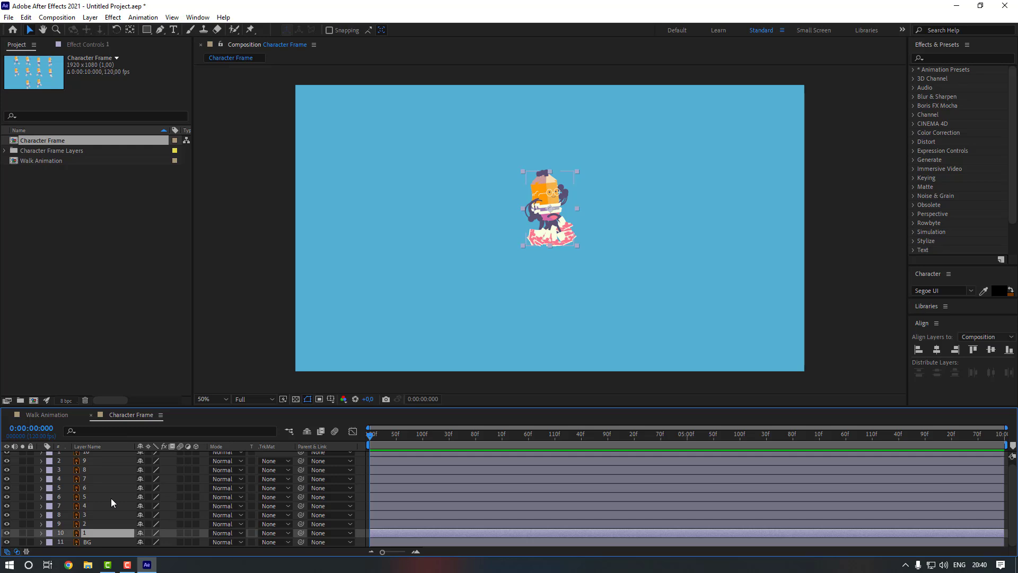
pyautogui.scroll(5, 463, 518)
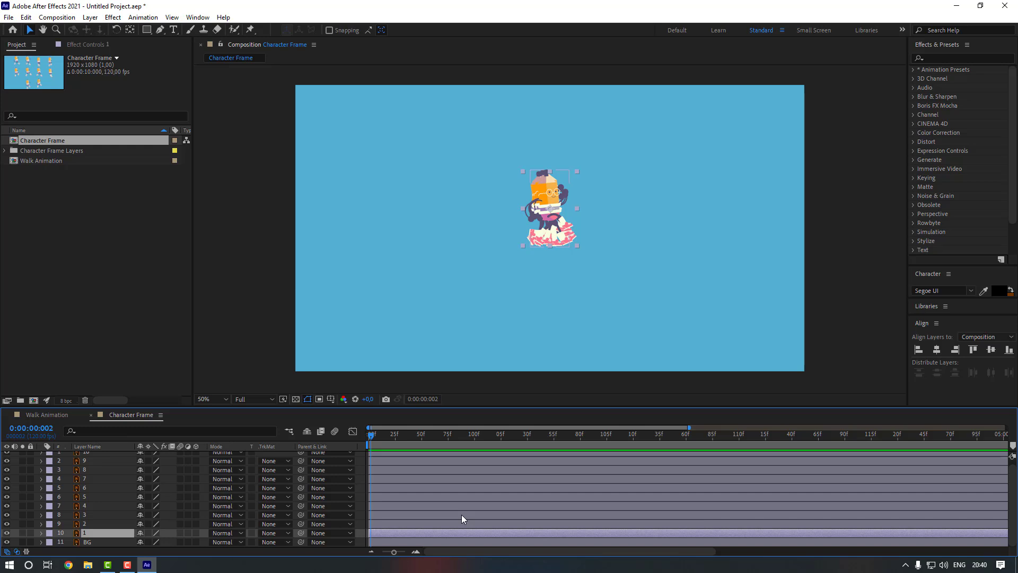
pyautogui.moveTo(427, 554); pyautogui.dragTo(415, 552)
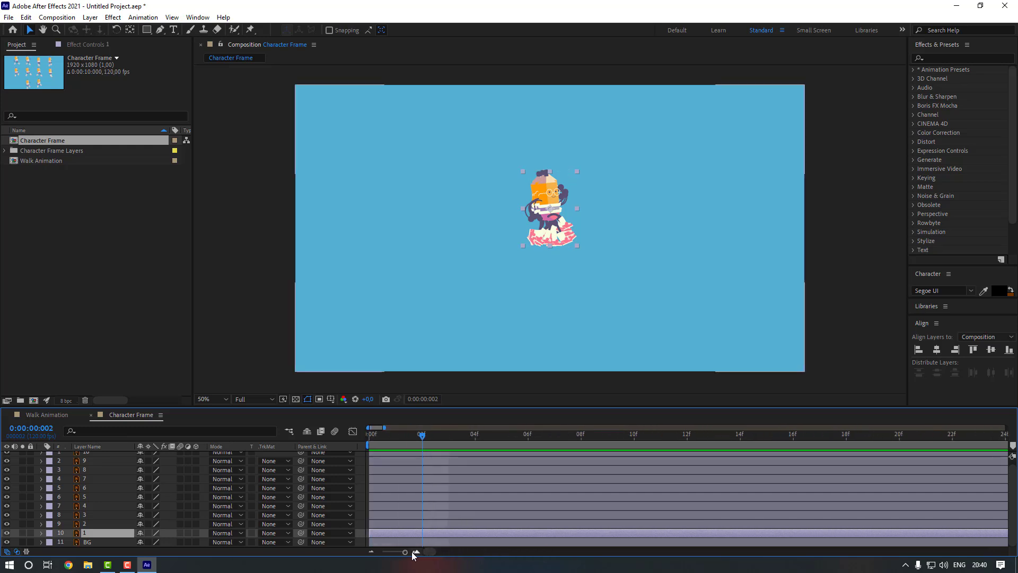
# Trim layer 1 to end at 2f and split layer 2 at 4f.
pyautogui.click(26, 18)
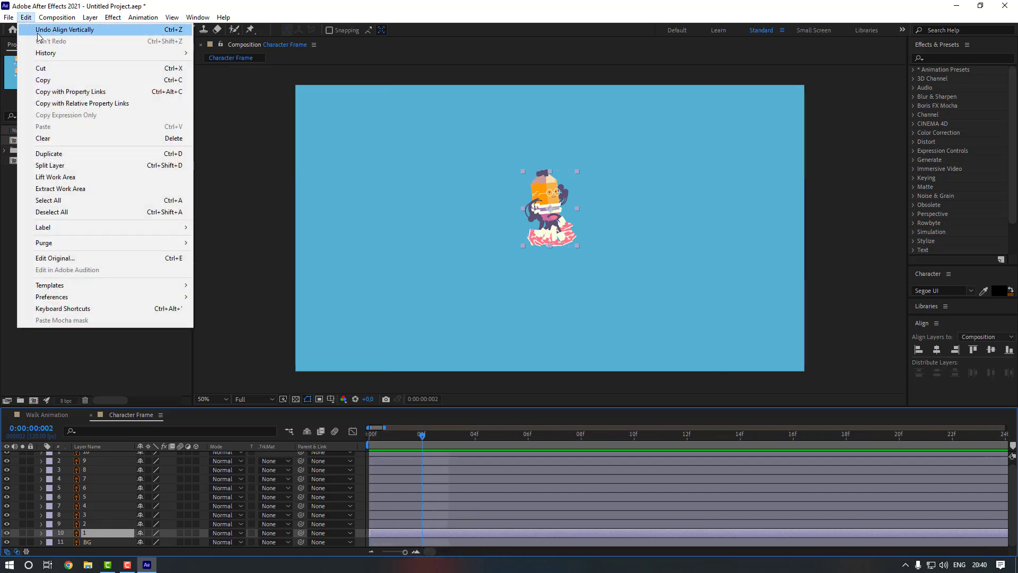
pyautogui.click(115, 168)
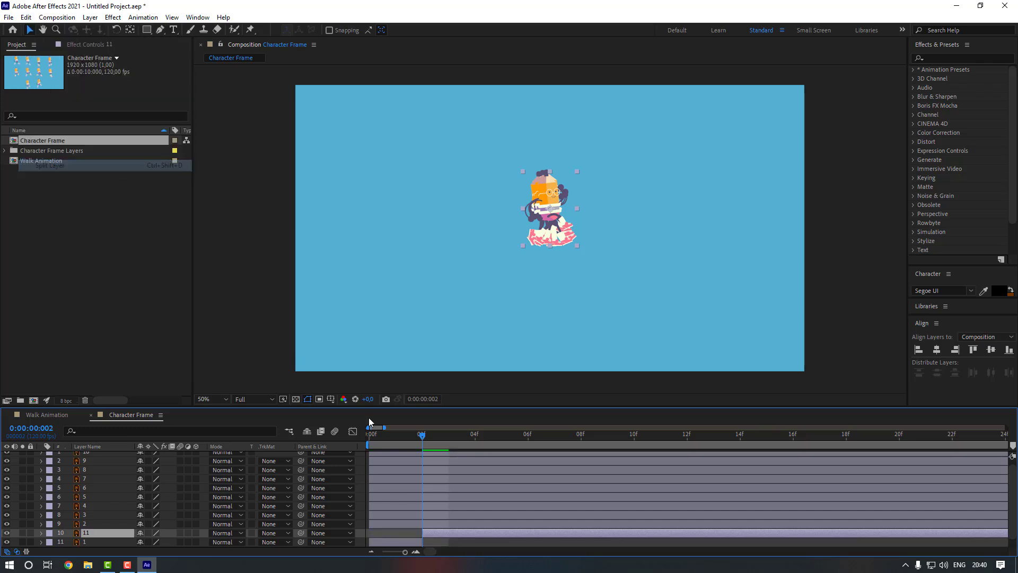
pyautogui.press('Delete')
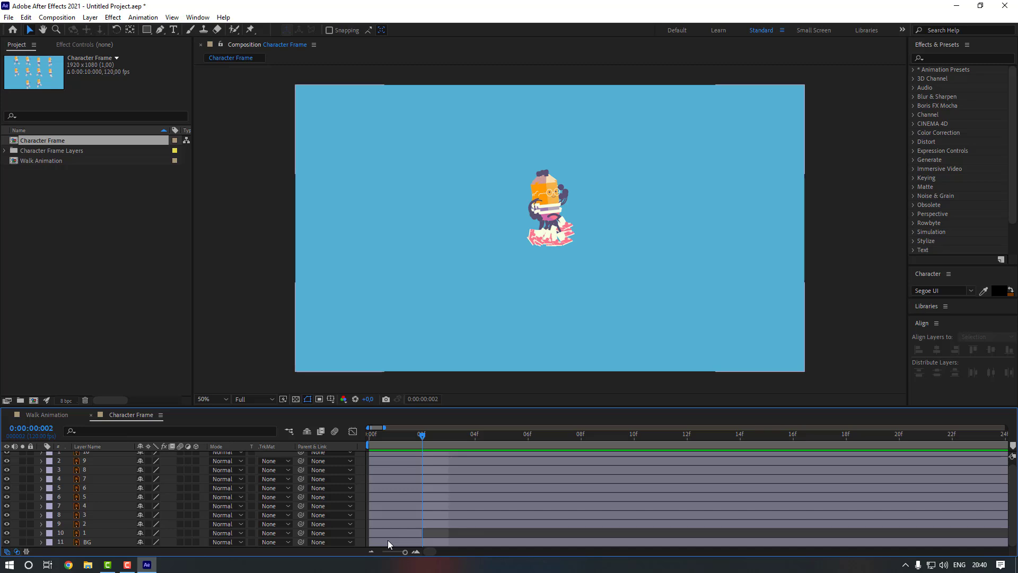
pyautogui.click(99, 523)
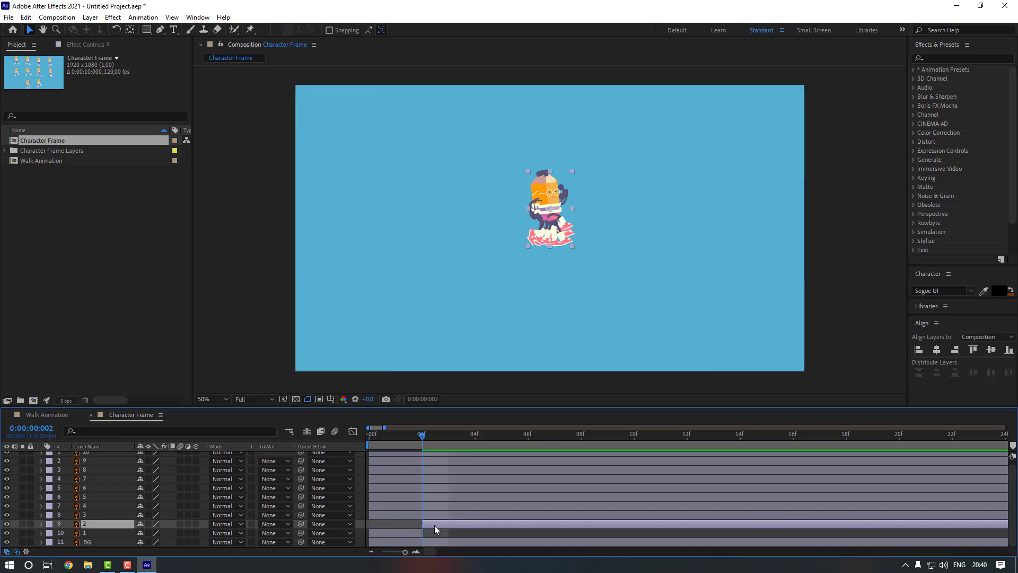
pyautogui.press('pagedown')
pyautogui.press('pagedown')
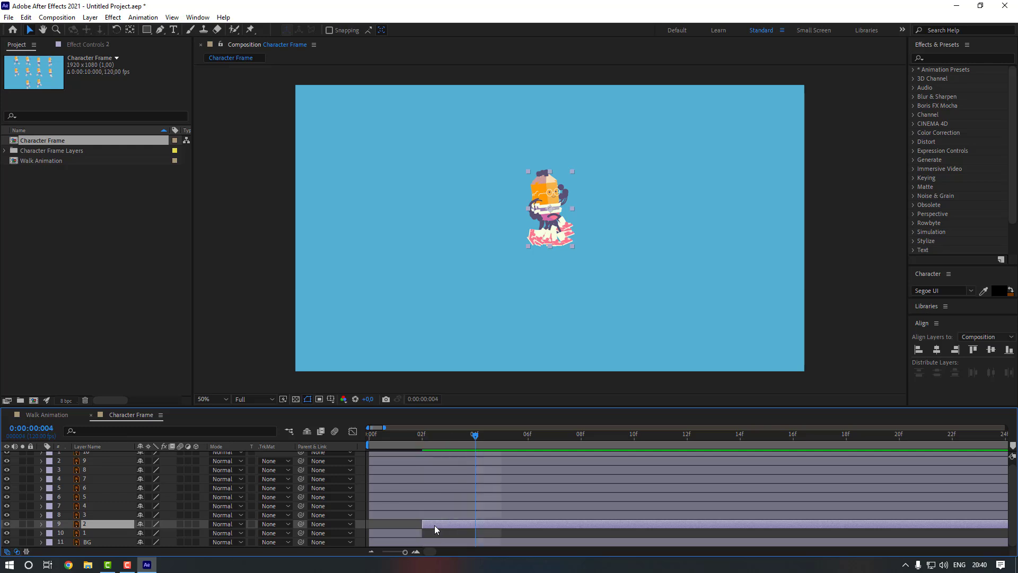
pyautogui.click(26, 17)
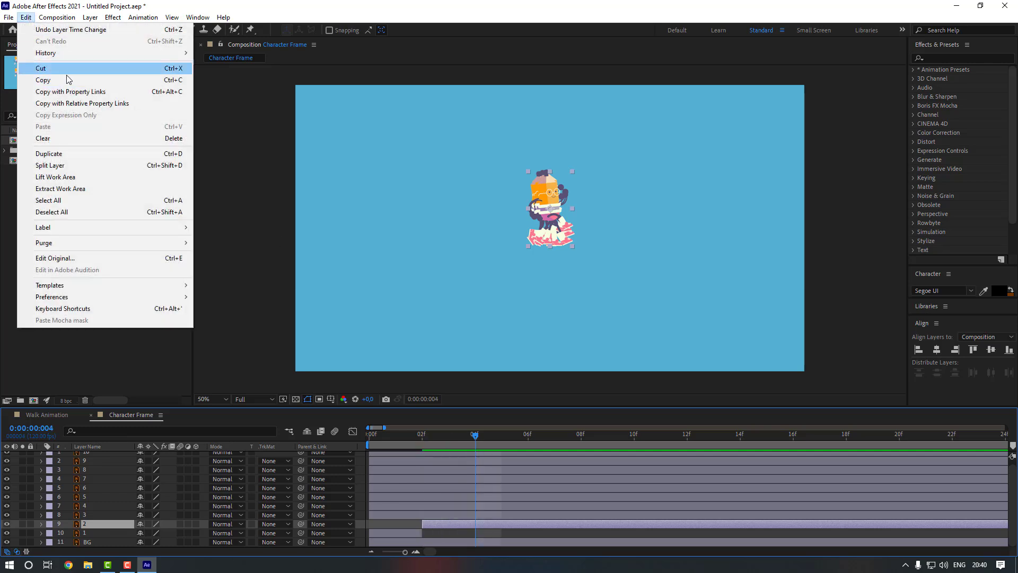
pyautogui.click(108, 165)
pyautogui.hotkey('ctrl', 'z')
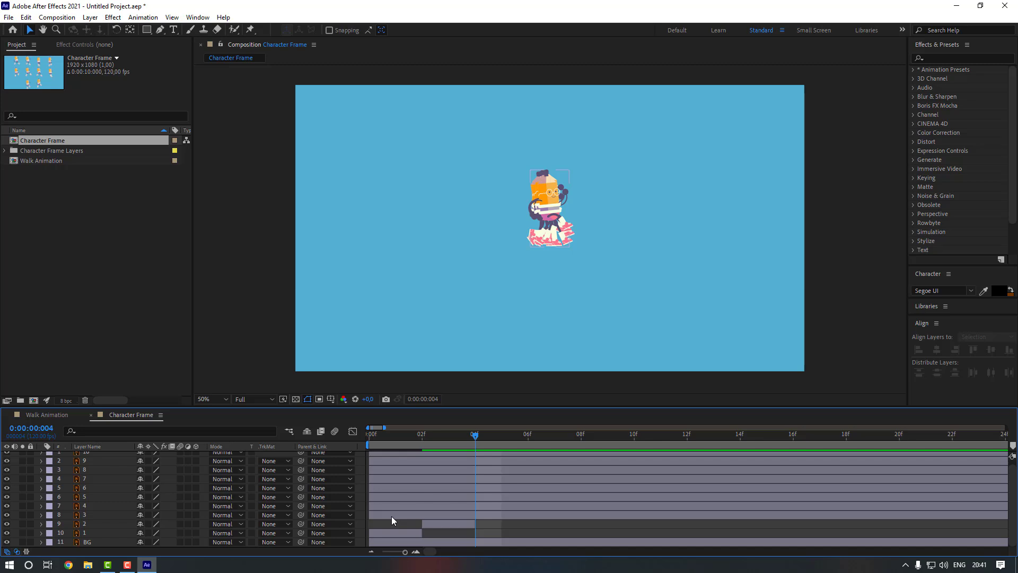
# Shift layers 3 and 4 to start at 4f and 6f, splitting them two frames later.
pyautogui.click(407, 515)
pyautogui.moveTo(407, 515); pyautogui.dragTo(495, 517)
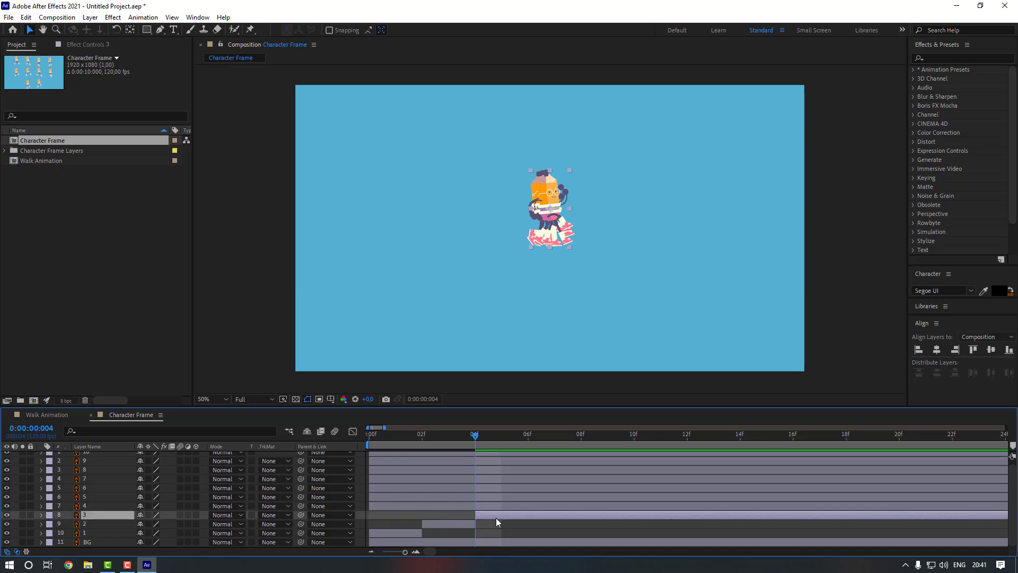
pyautogui.press('pagedown')
pyautogui.press('pagedown')
pyautogui.click(26, 17)
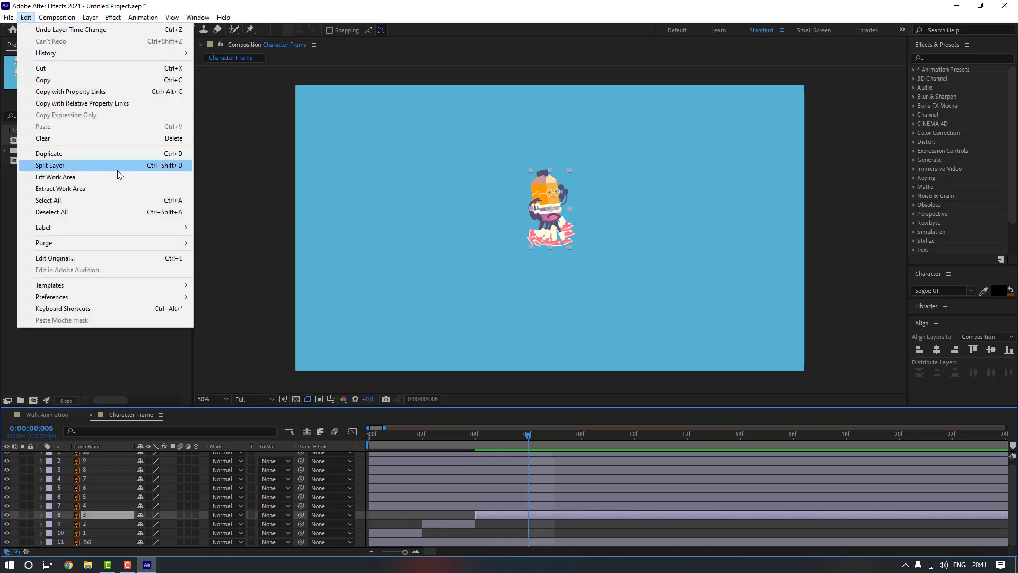
pyautogui.click(122, 165)
pyautogui.click(495, 522)
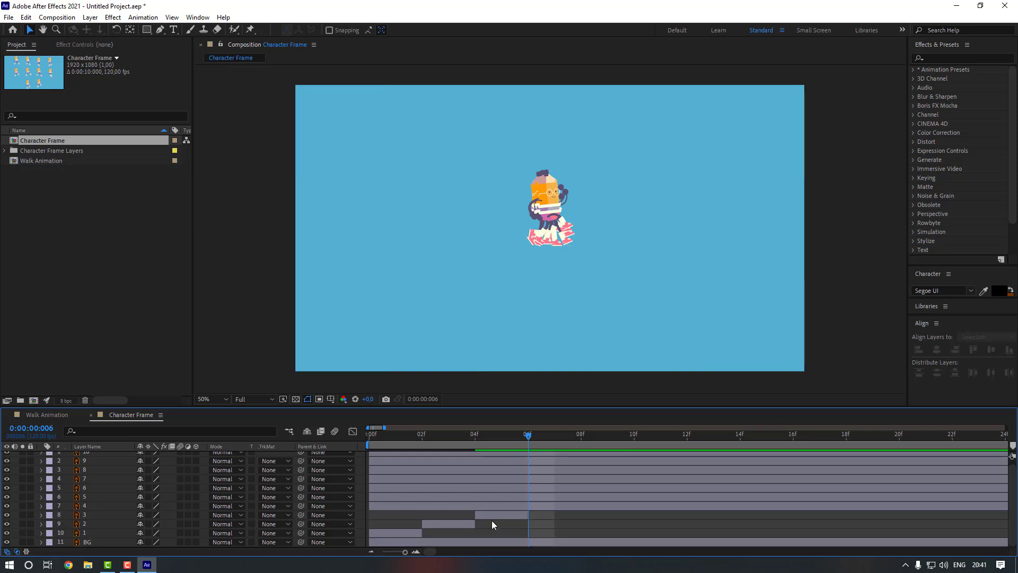
pyautogui.moveTo(392, 508); pyautogui.dragTo(550, 511)
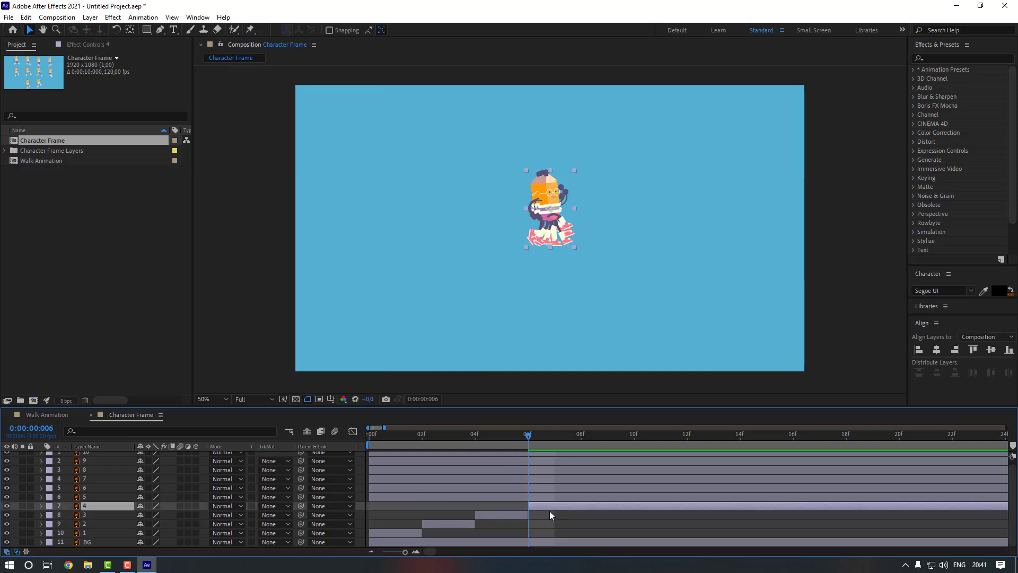
pyautogui.press('pagedown')
pyautogui.press('pagedown')
pyautogui.click(25, 17)
pyautogui.click(122, 166)
# Trim the remaining frame layers into back-to-back two-frame slots up to 20f with Alt+[ and Alt+].
pyautogui.hotkey('alt', ']')
pyautogui.hotkey('ctrl', 'Up')
pyautogui.hotkey('alt', '[')
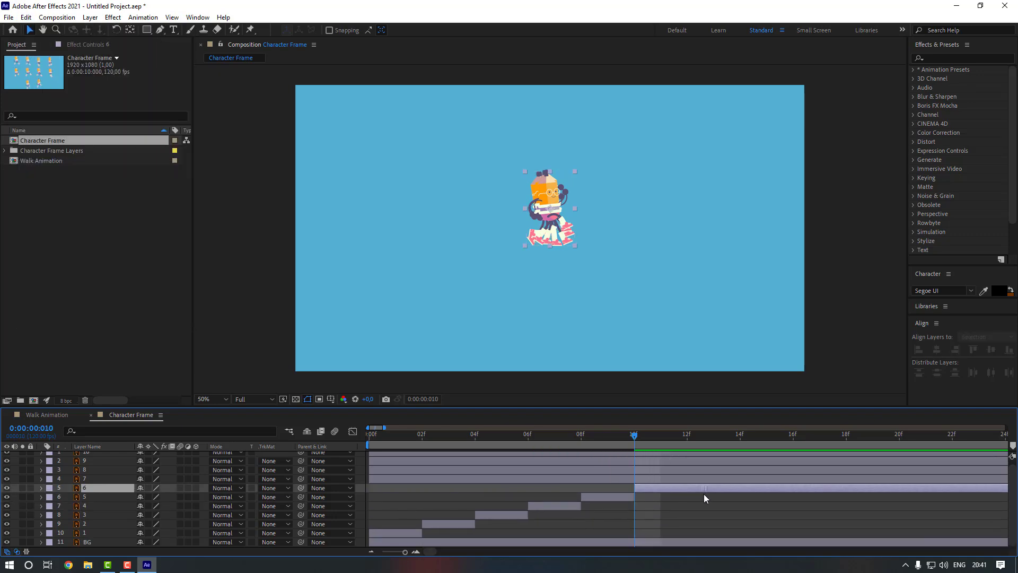
pyautogui.press('pagedown')
pyautogui.press('pagedown')
pyautogui.hotkey('alt', ']')
pyautogui.hotkey('ctrl', 'Up')
pyautogui.hotkey('alt', '[')
pyautogui.press('pagedown')
pyautogui.press('pagedown')
pyautogui.hotkey('alt', ']')
pyautogui.hotkey('ctrl', 'Up')
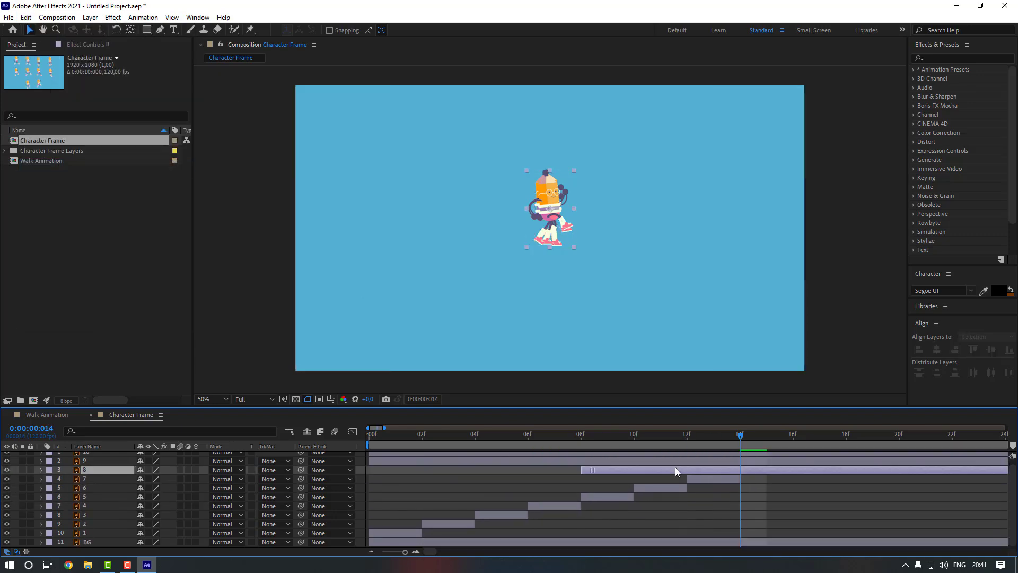
pyautogui.hotkey('alt', '[')
pyautogui.press('pagedown')
pyautogui.press('pagedown')
pyautogui.hotkey('alt', ']')
pyautogui.hotkey('ctrl', 'Up')
pyautogui.hotkey('alt', '[')
pyautogui.press('pagedown')
pyautogui.press('pagedown')
pyautogui.hotkey('alt', ']')
pyautogui.hotkey('ctrl', 'Up')
pyautogui.hotkey('alt', '[')
pyautogui.press('pagedown')
pyautogui.press('pagedown')
pyautogui.hotkey('alt', ']')
pyautogui.hotkey('ctrl', 'shift', 'a')
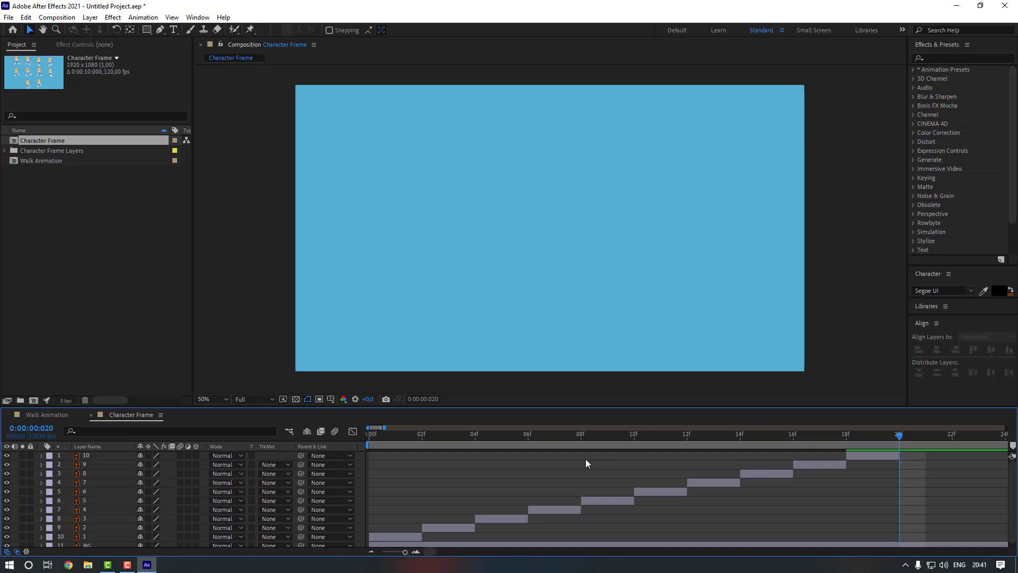
# End the work area at 20f and preview the two-frame sequence.
pyautogui.press('pageup')
pyautogui.press('n')
pyautogui.press('space')
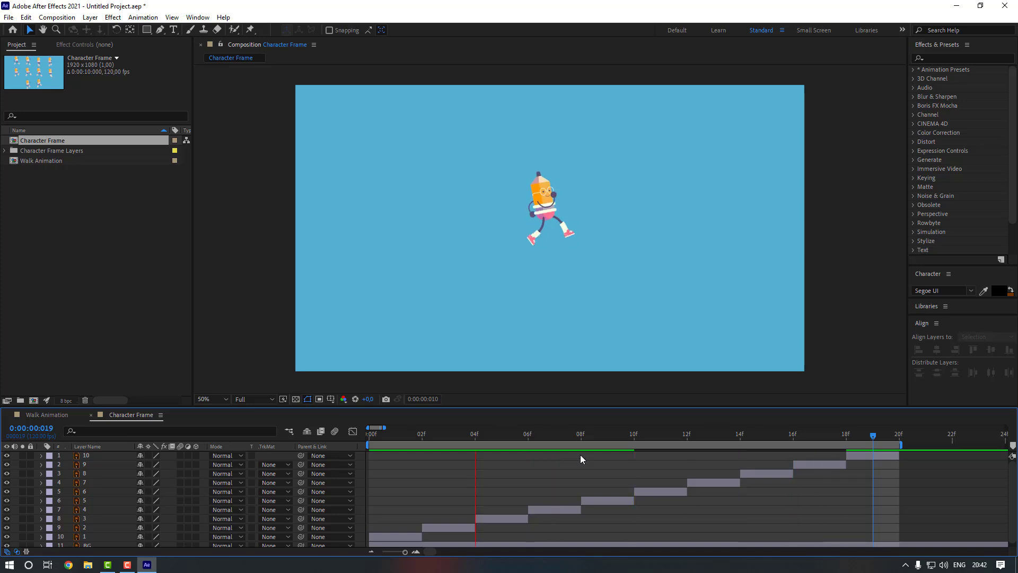
pyautogui.press('space')
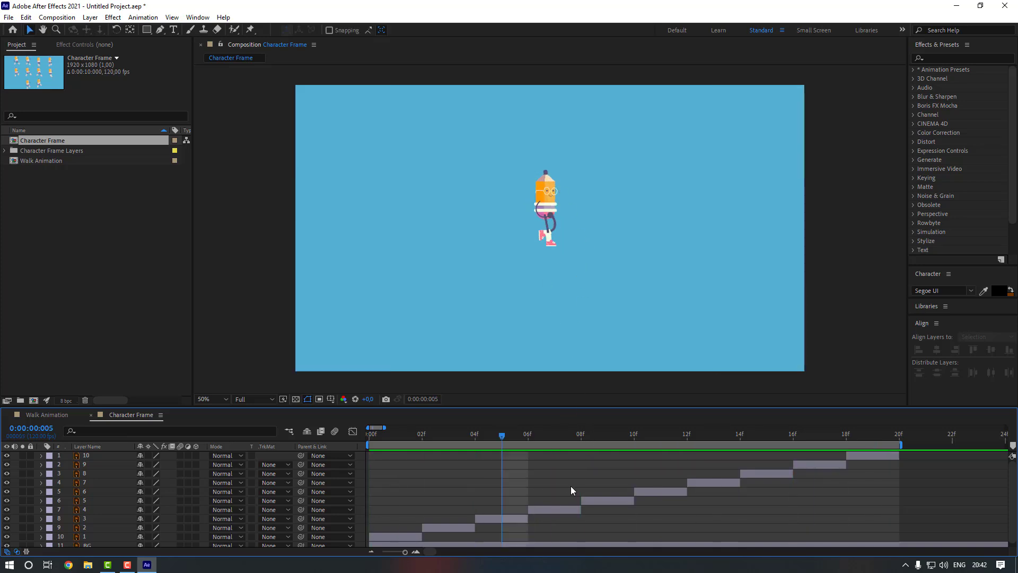
# Zoom out the timeline and lengthen every frame layer by about three frames.
pyautogui.scroll(-1, 555, 482)
pyautogui.press('-')
pyautogui.press('-')
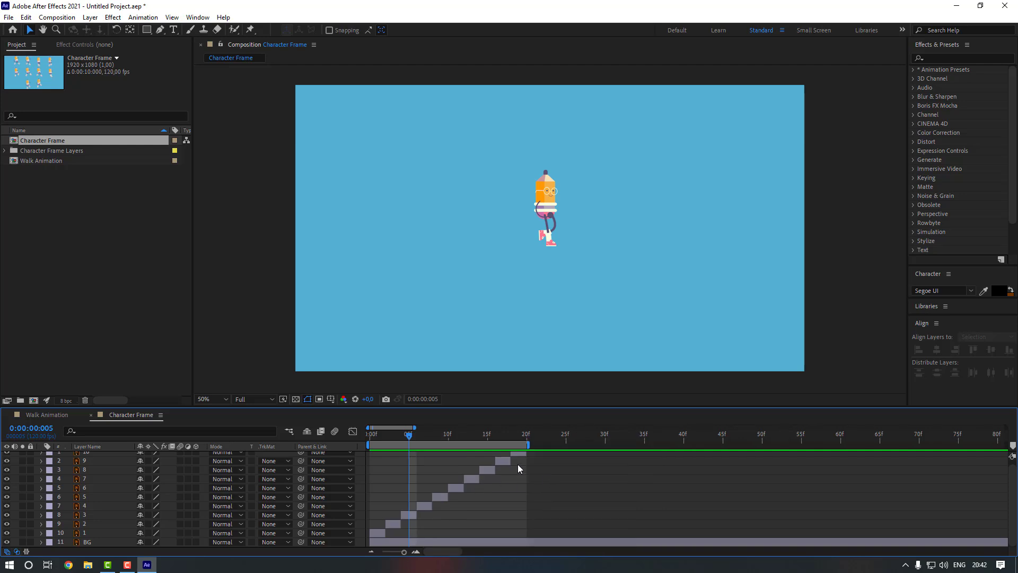
pyautogui.click(393, 523)
pyautogui.hotkey('ctrl', 'a')
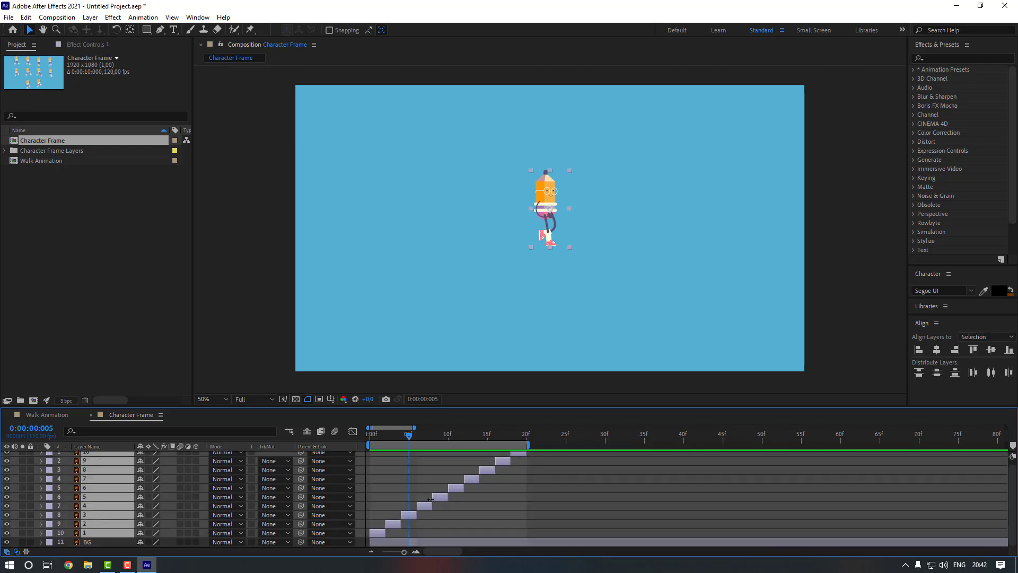
pyautogui.moveTo(435, 505); pyautogui.dragTo(507, 508)
# Restagger the lengthened layers into a staircase ending at 50f and preview the walk.
pyautogui.click(455, 524)
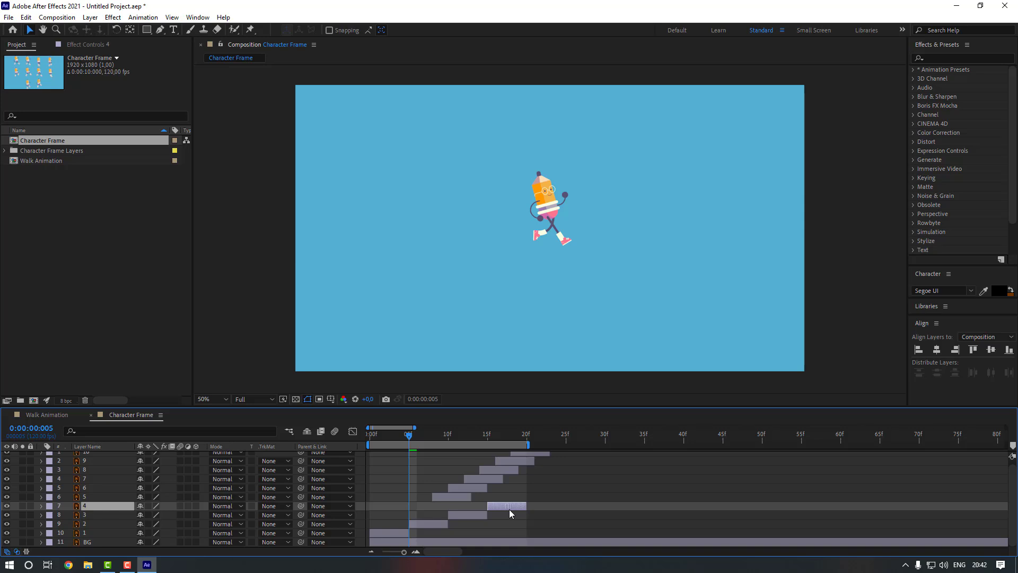
pyautogui.moveTo(446, 497); pyautogui.dragTo(560, 491)
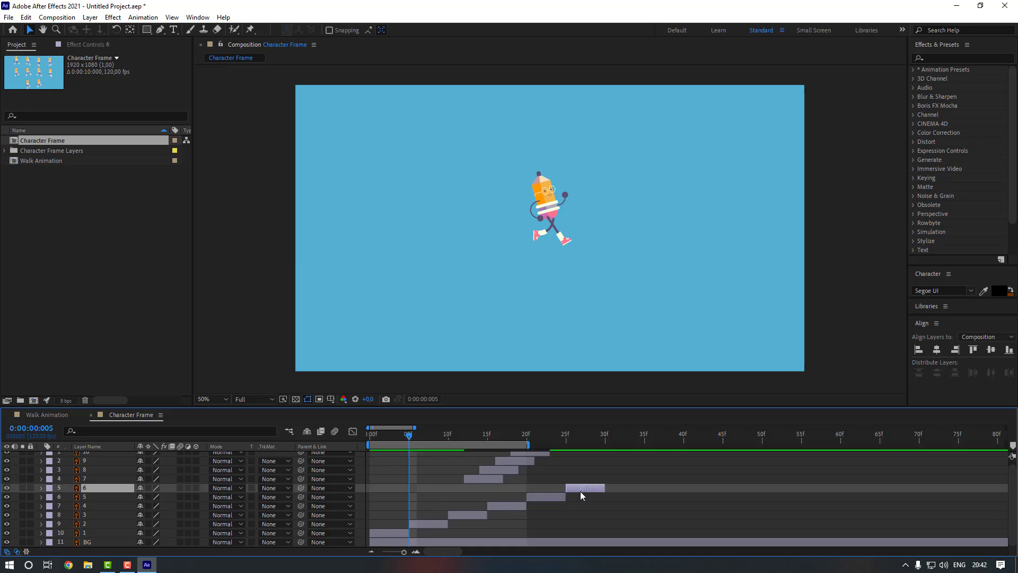
pyautogui.moveTo(477, 479); pyautogui.dragTo(619, 481)
pyautogui.moveTo(493, 470); pyautogui.dragTo(697, 462)
pyautogui.moveTo(540, 455); pyautogui.dragTo(753, 467)
pyautogui.moveTo(528, 444); pyautogui.dragTo(762, 444)
pyautogui.press('space')
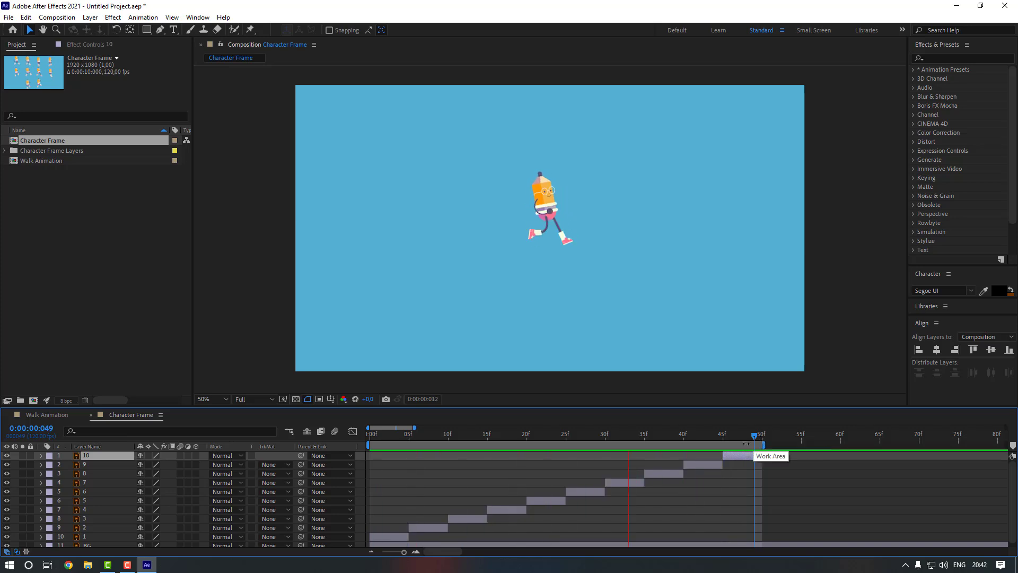
pyautogui.press('space')
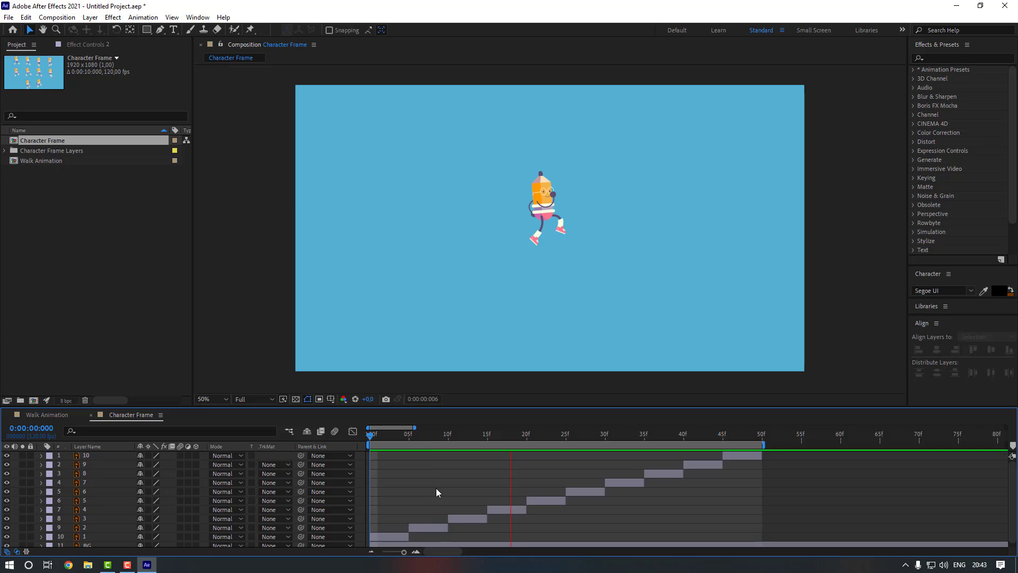
# Place Character Frame into Walk Animation and trim it to its 50-frame work area.
pyautogui.click(38, 415)
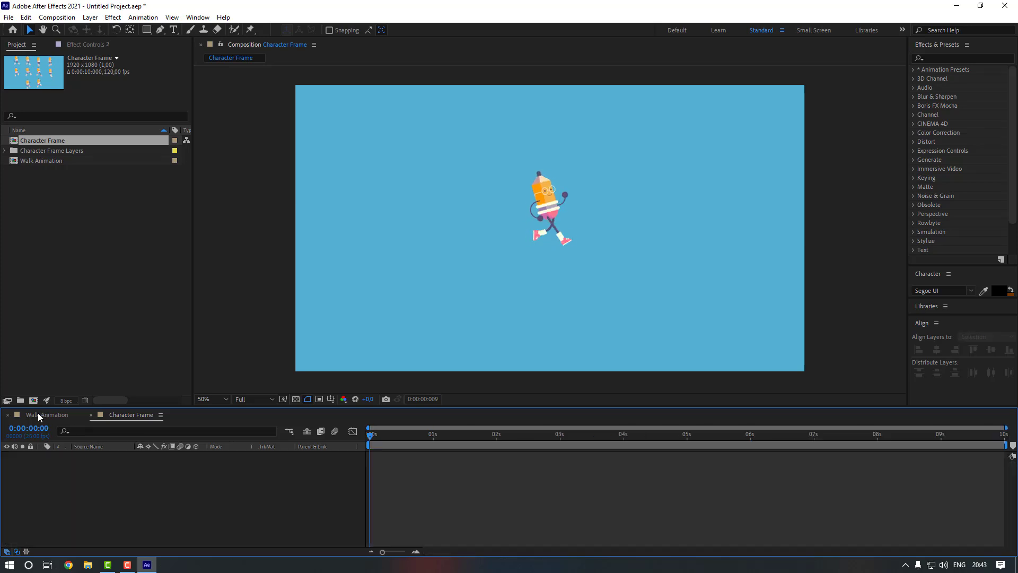
pyautogui.moveTo(53, 143); pyautogui.dragTo(100, 484)
pyautogui.doubleClick(678, 456)
pyautogui.click(762, 435)
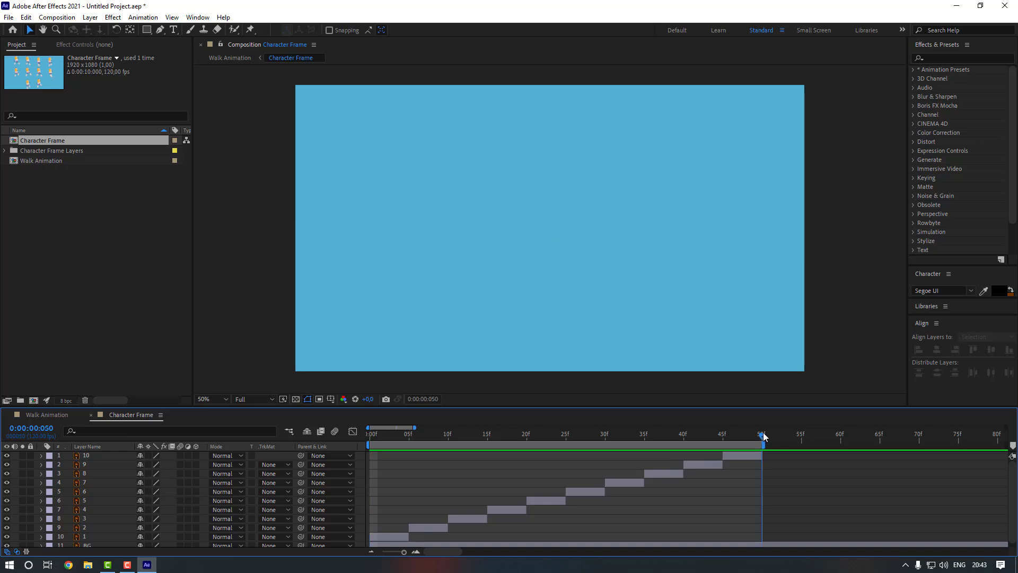
pyautogui.rightClick(735, 443)
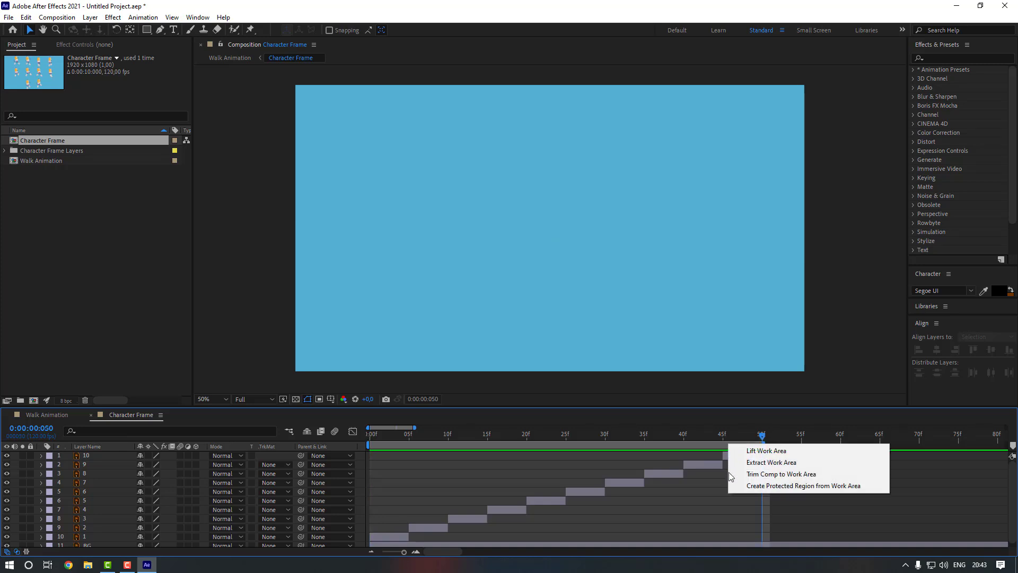
pyautogui.click(748, 474)
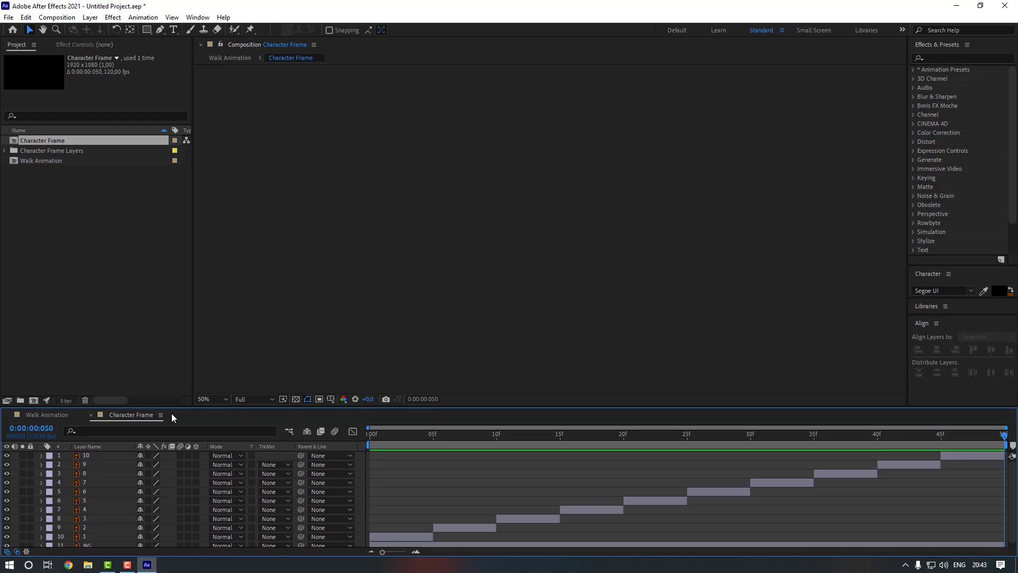
pyautogui.click(66, 418)
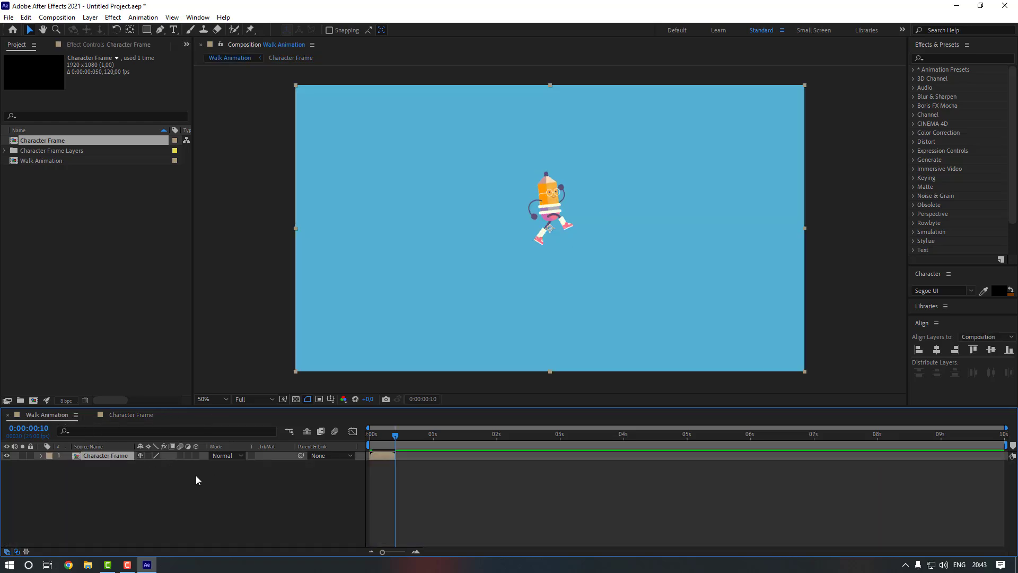
# Duplicate the Character Frame layer and stagger each copy about 10 frames later.
pyautogui.hotkey('ctrl', 'd')
pyautogui.moveTo(385, 457); pyautogui.dragTo(455, 455)
pyautogui.hotkey('ctrl', 'd')
pyautogui.hotkey('ctrl', 'd')
pyautogui.moveTo(469, 435); pyautogui.dragTo(474, 437)
# End the work area at 0:00:01:16 and preview the repeated walk from the first frame.
pyautogui.press('n')
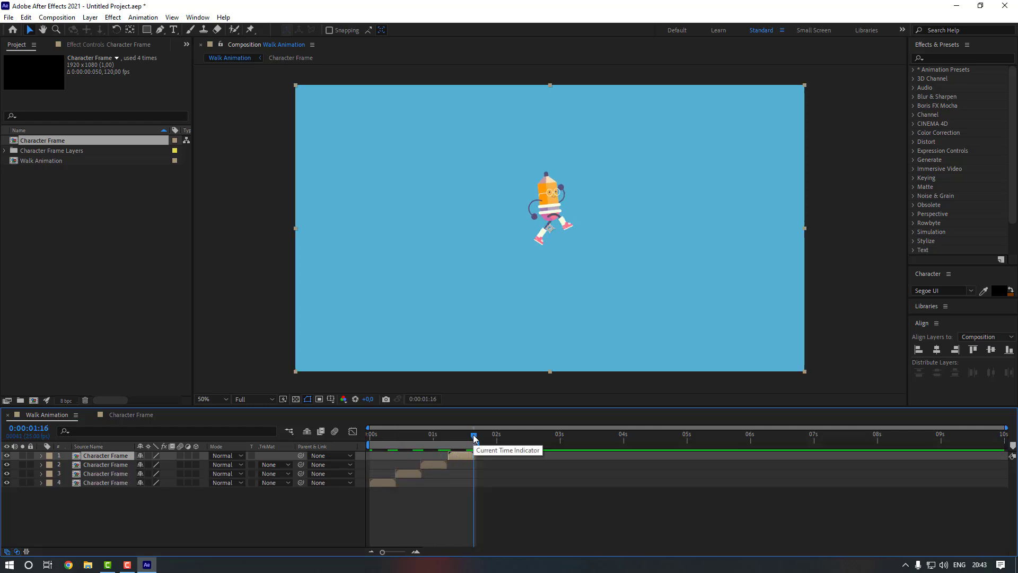
pyautogui.press(';')
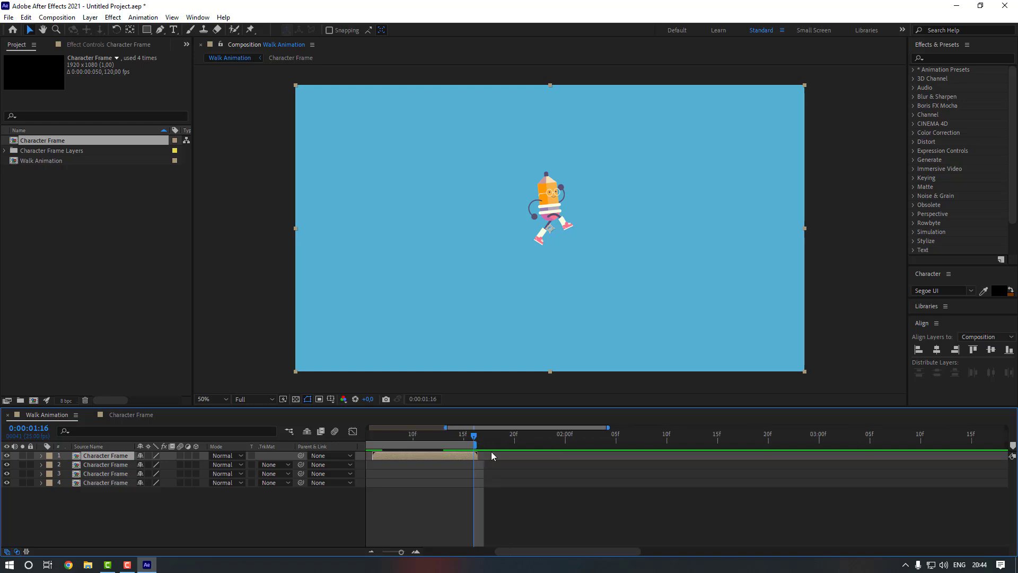
pyautogui.press('-')
pyautogui.press('-')
pyautogui.press('=')
pyautogui.press('=')
pyautogui.moveTo(531, 551); pyautogui.dragTo(520, 551)
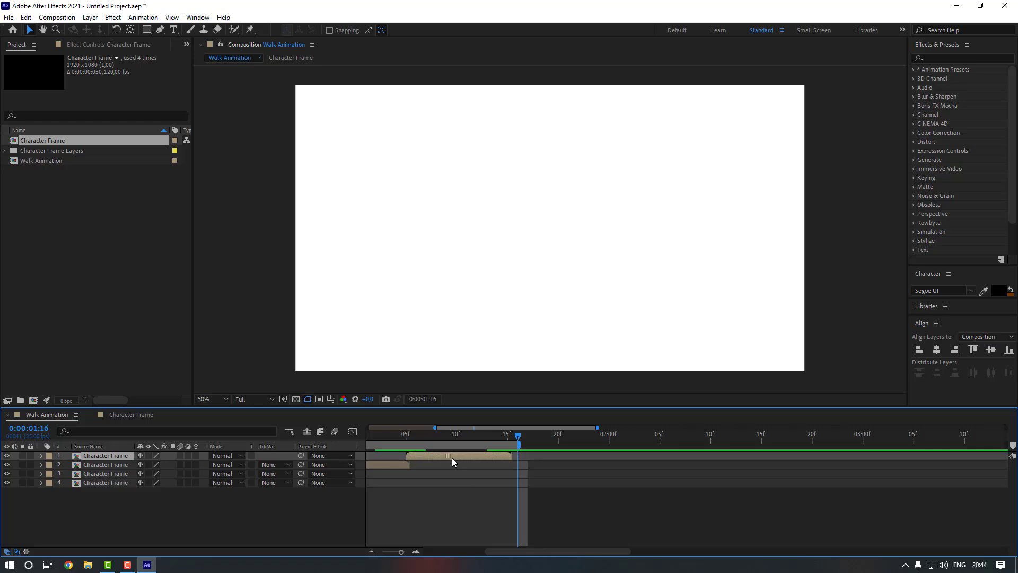
pyautogui.press('Home')
pyautogui.press(';')
pyautogui.press('space')
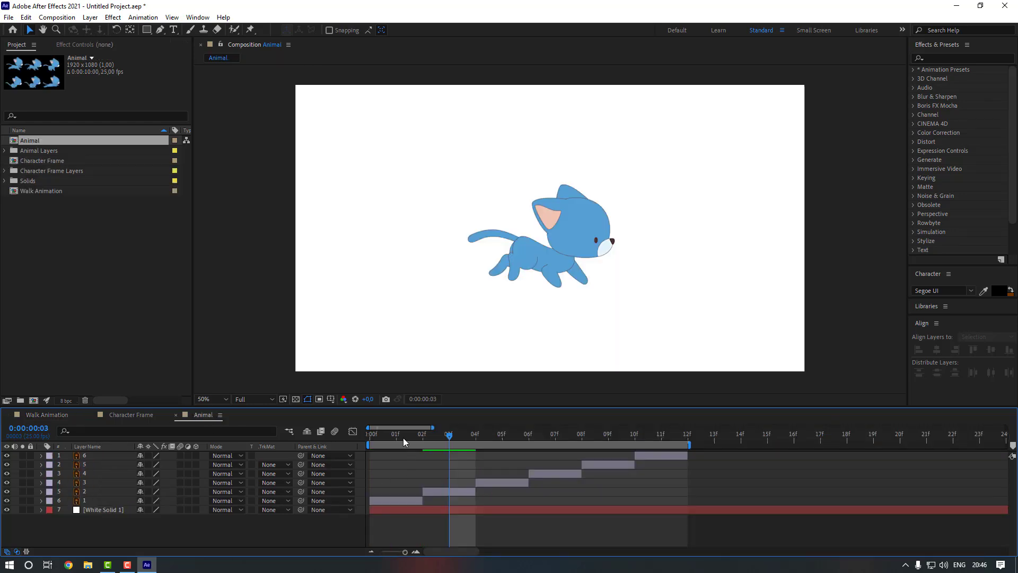
pyautogui.press('Home')
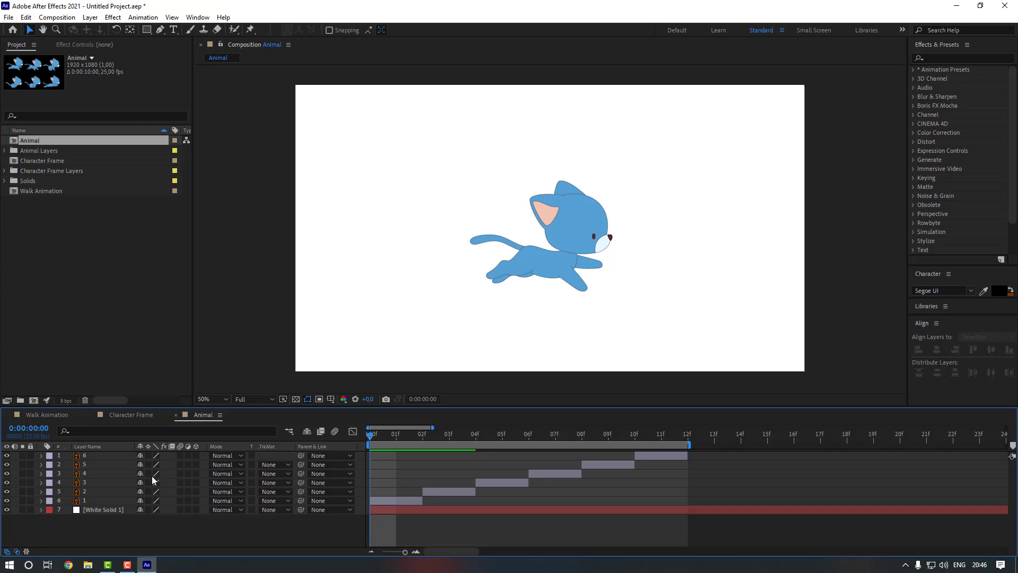
pyautogui.click(140, 415)
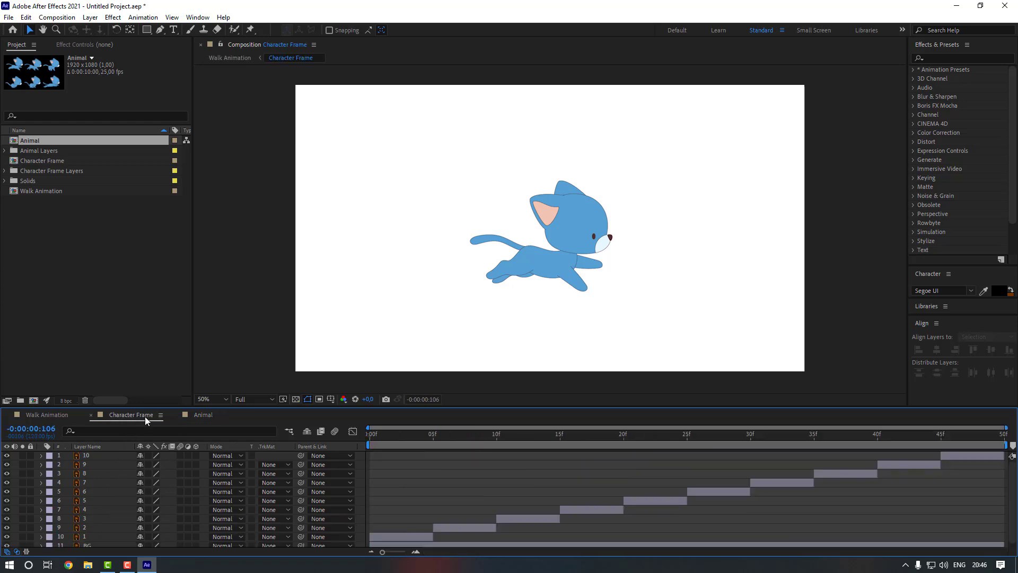
pyautogui.moveTo(400, 433); pyautogui.dragTo(416, 433)
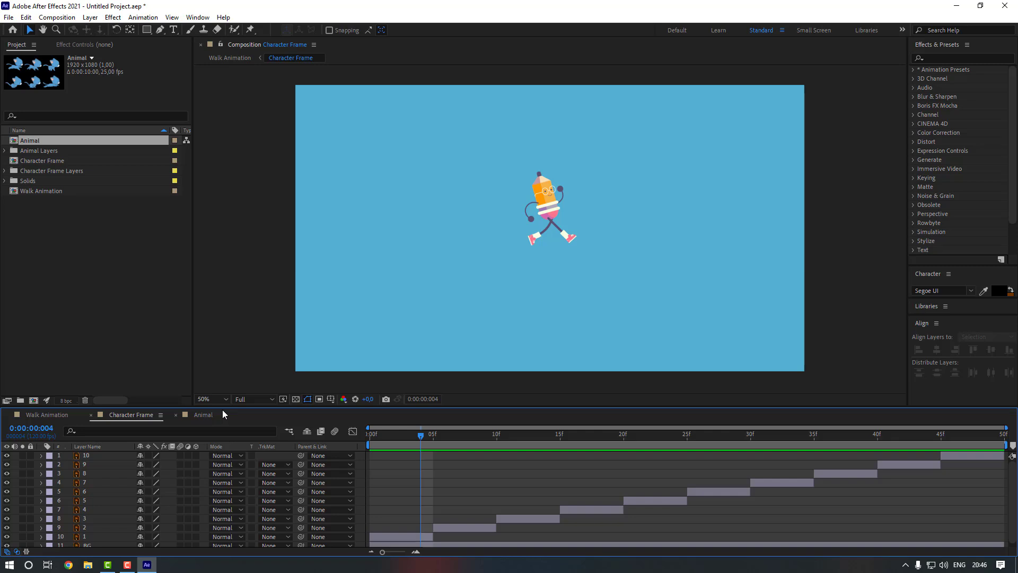
pyautogui.click(201, 415)
pyautogui.press('space')
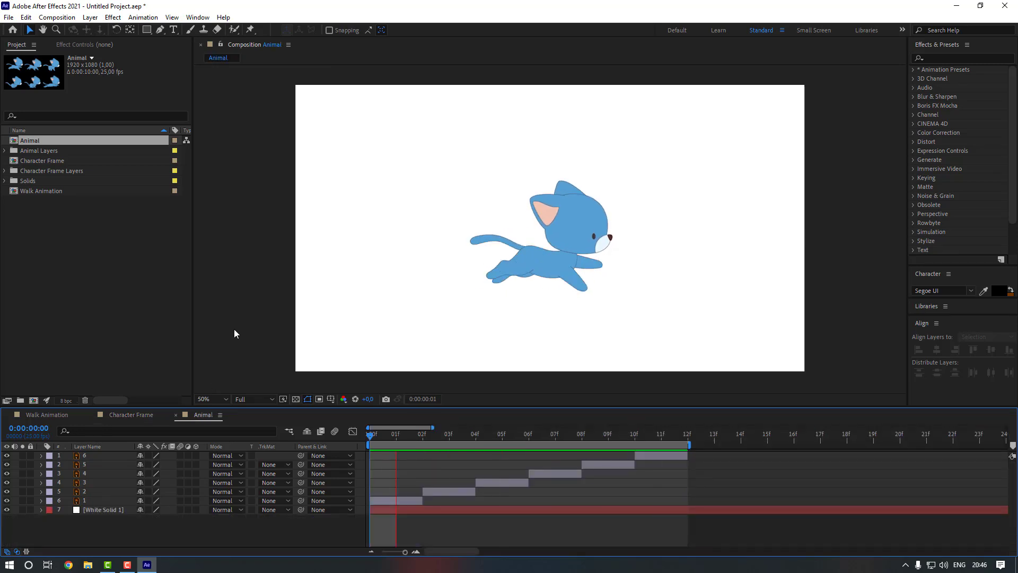